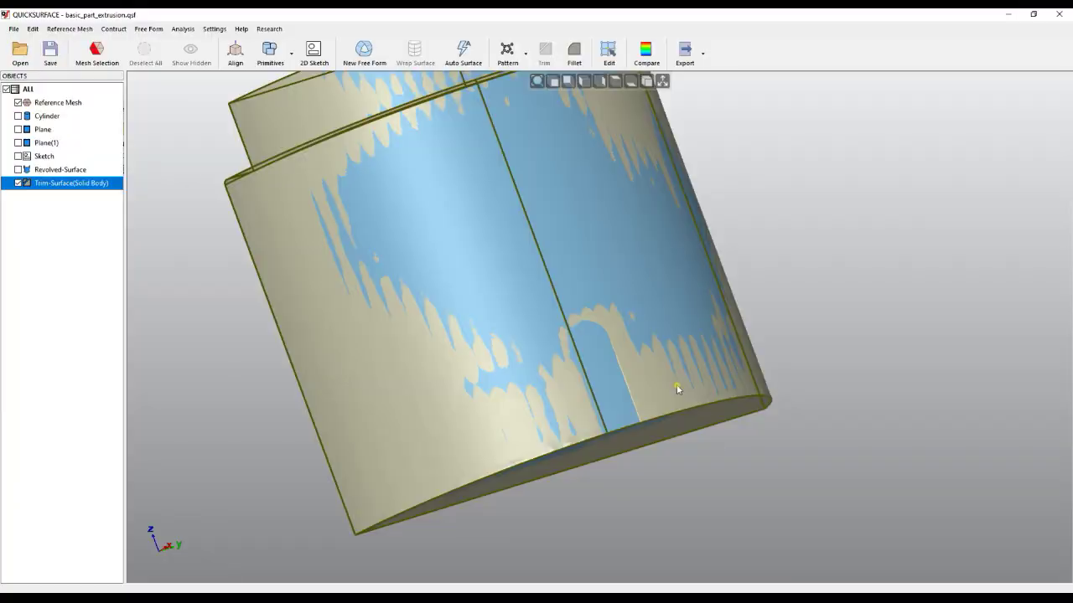
Step: Hide the trimmed solid body so that only the reference mesh is displayed
middle_drag(635, 285, 616, 258)
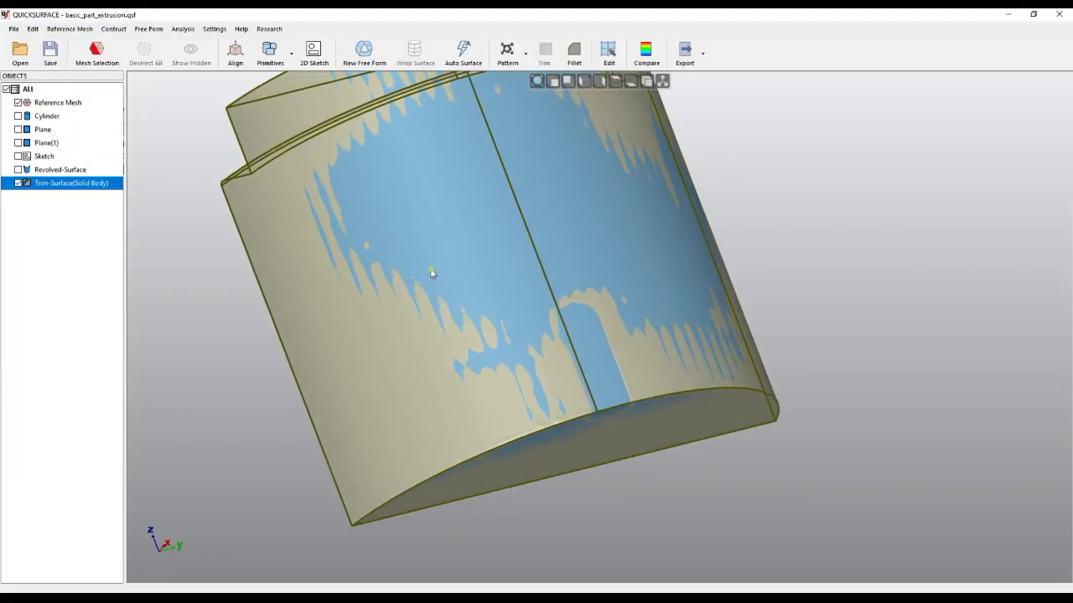
click(18, 103)
click(18, 103)
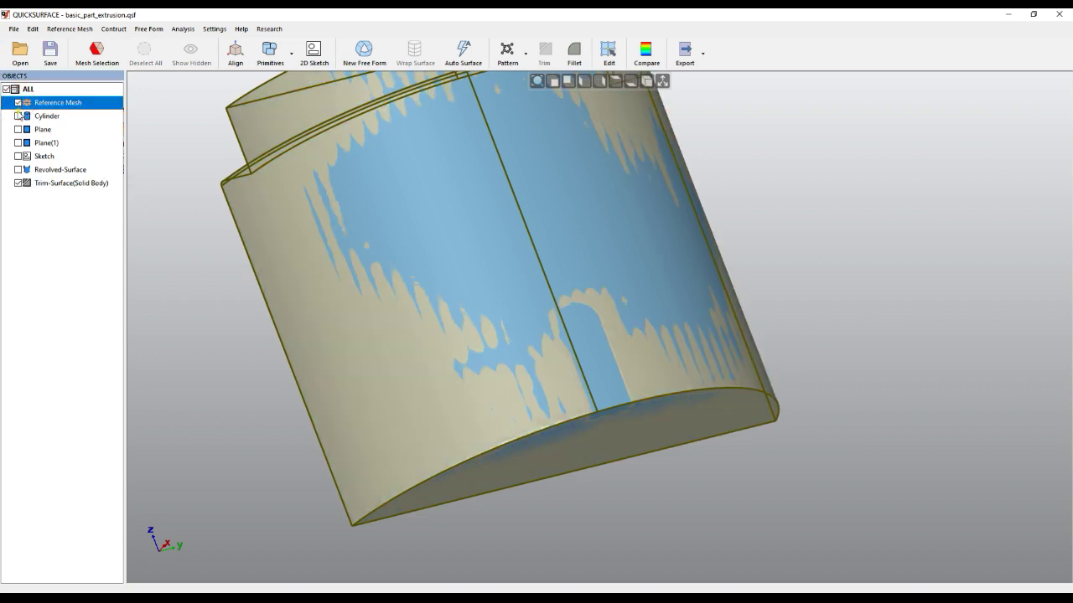
click(18, 184)
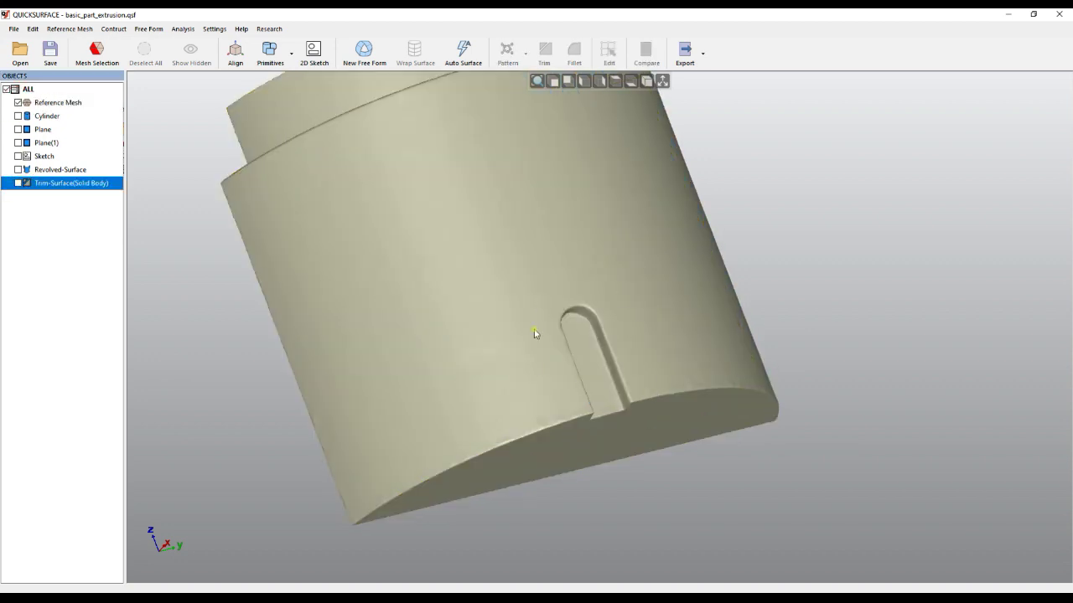
Step: Select mesh triangles on the slot's straight -Y side wall with free-form filled selection and fit a plane to them
middle_drag(599, 381, 460, 259)
scroll(504, 270, up, 3)
middle_drag(487, 353, 490, 344)
scroll(459, 302, up, 2)
right_drag(507, 327, 529, 340)
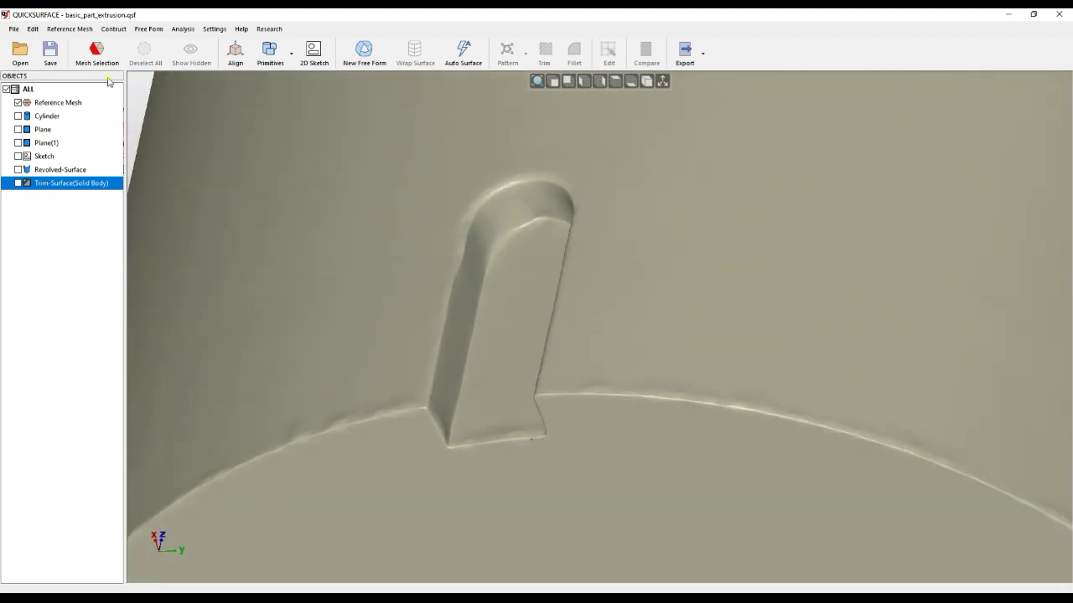
click(97, 51)
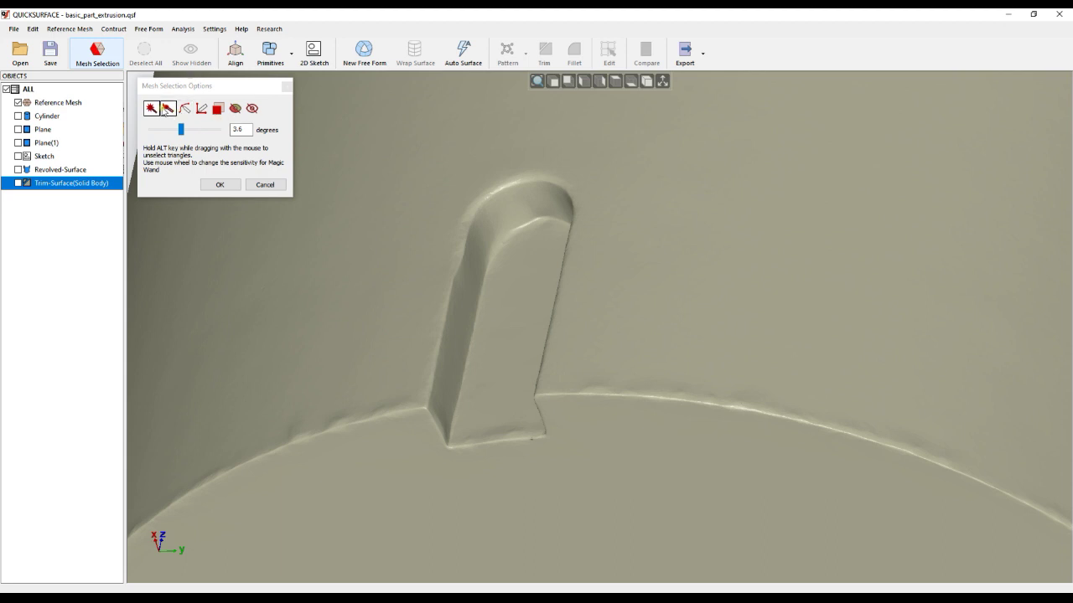
click(167, 108)
mouse_move(475, 250)
mouse_down()
mouse_move(443, 411)
mouse_move(476, 275)
mouse_up()
right_click(477, 270)
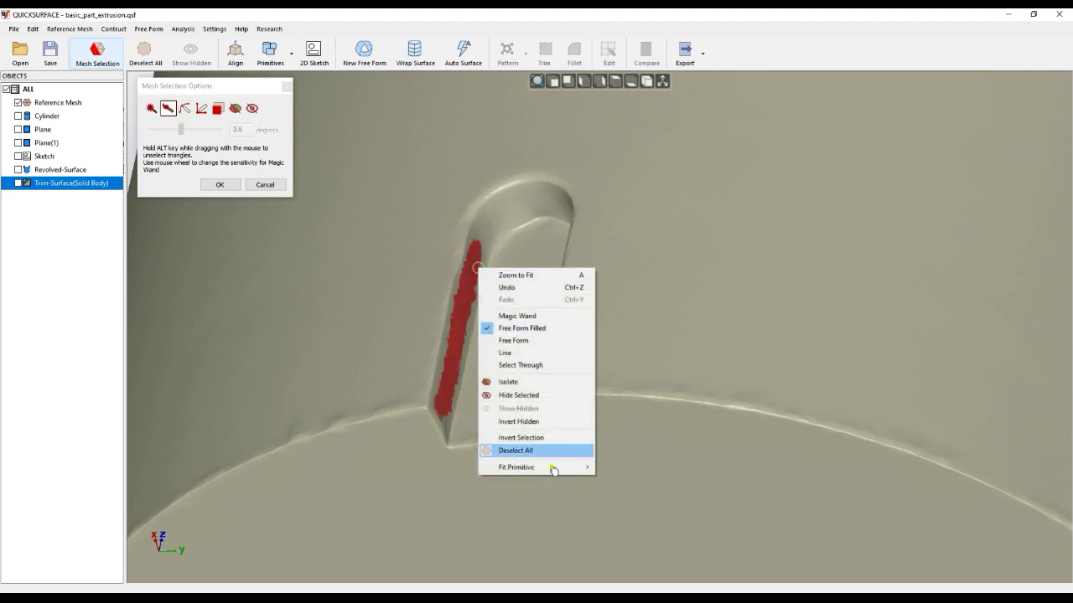
mouse_move(553, 468)
click(618, 467)
middle_drag(465, 347, 670, 325)
click(235, 390)
Step: Select mesh triangles on the slot's opposite +Y side wall and fit a second plane to them
middle_drag(634, 376, 830, 337)
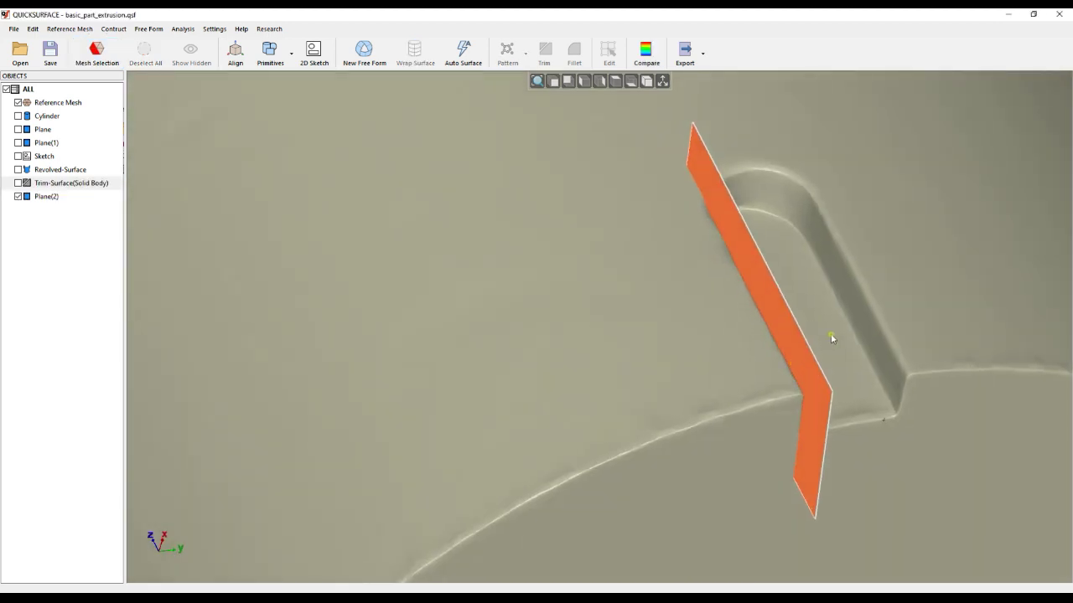
scroll(874, 298, up, 3)
right_click(840, 298)
click(877, 320)
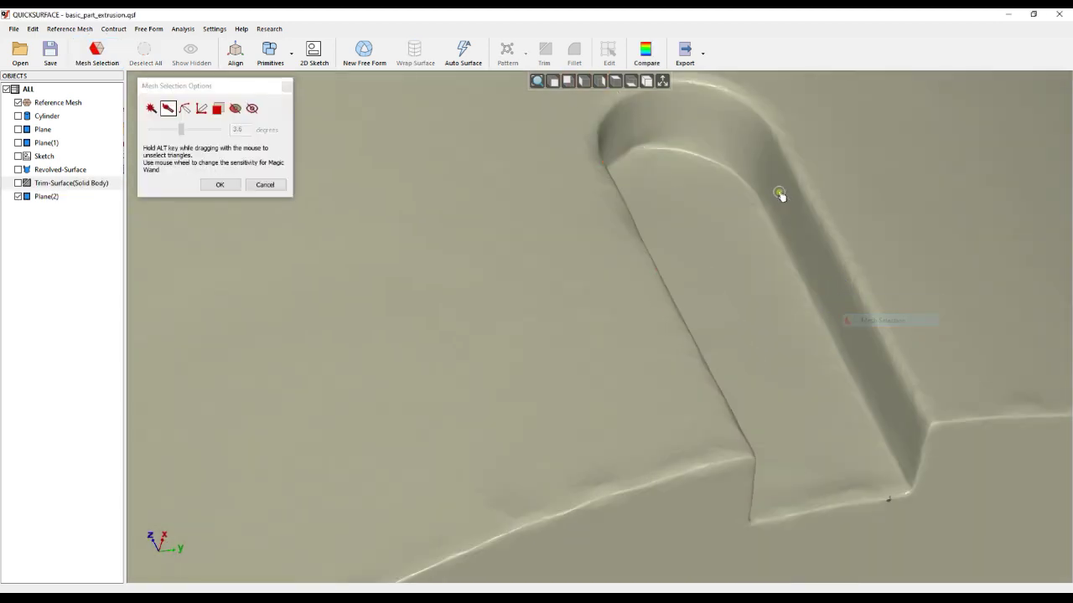
mouse_move(779, 192)
mouse_down()
mouse_move(776, 173)
mouse_move(905, 427)
mouse_move(801, 243)
mouse_up()
right_click(785, 216)
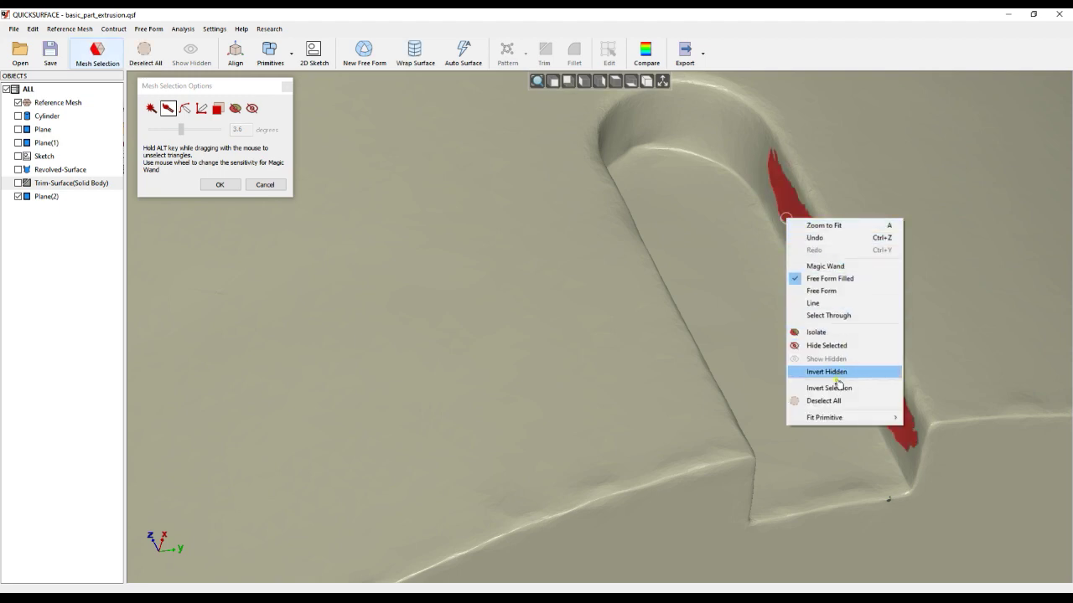
mouse_move(828, 418)
click(928, 417)
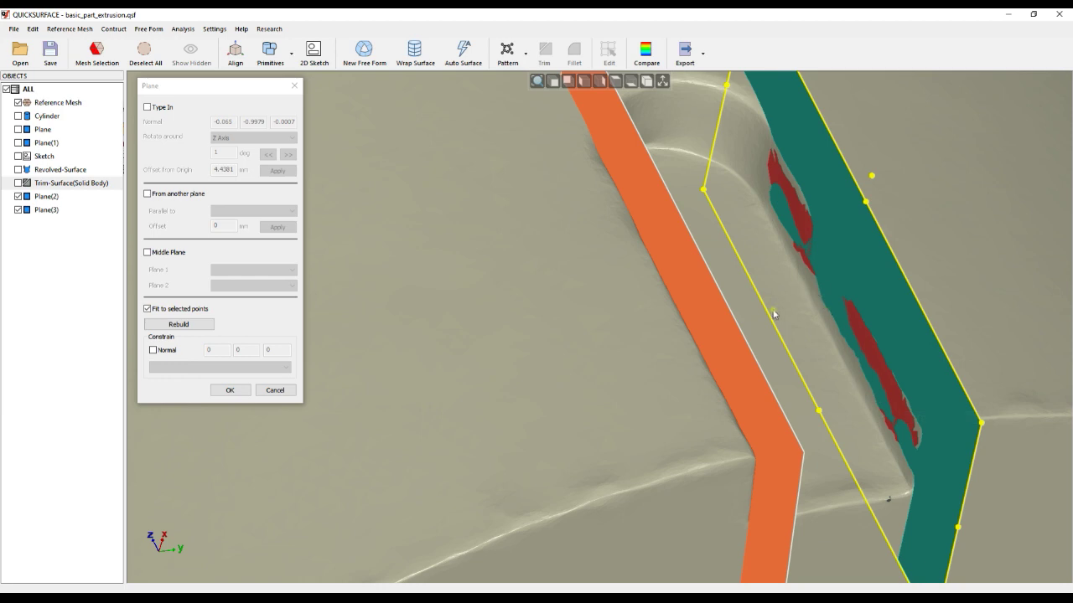
right_drag(704, 321, 699, 235)
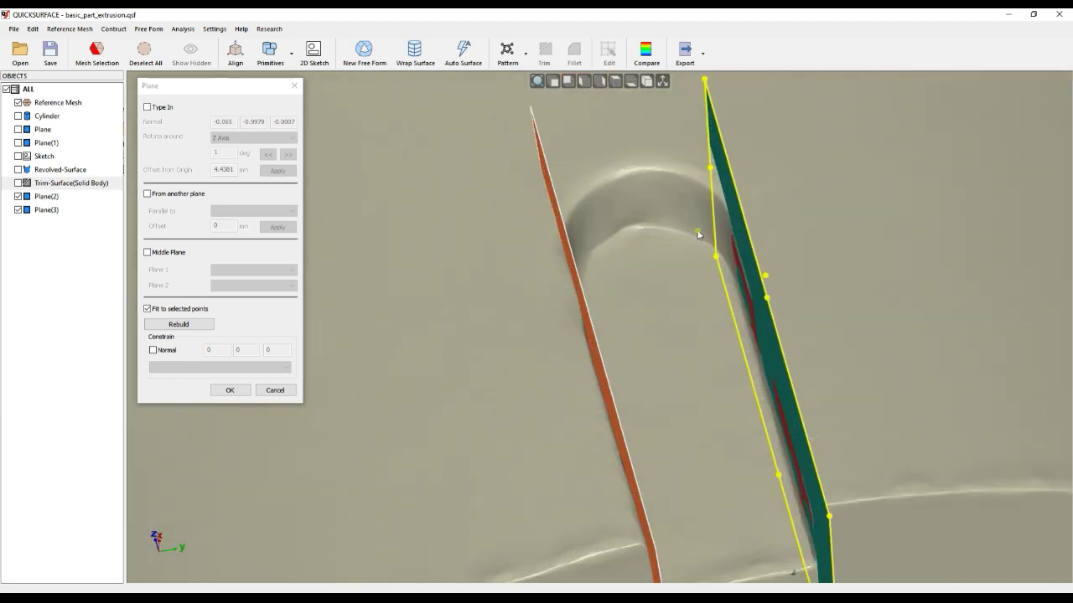
click(228, 391)
Step: Select mesh triangles on the slot's rounded end wall and fit a cylinder to them
scroll(628, 201, up, 3)
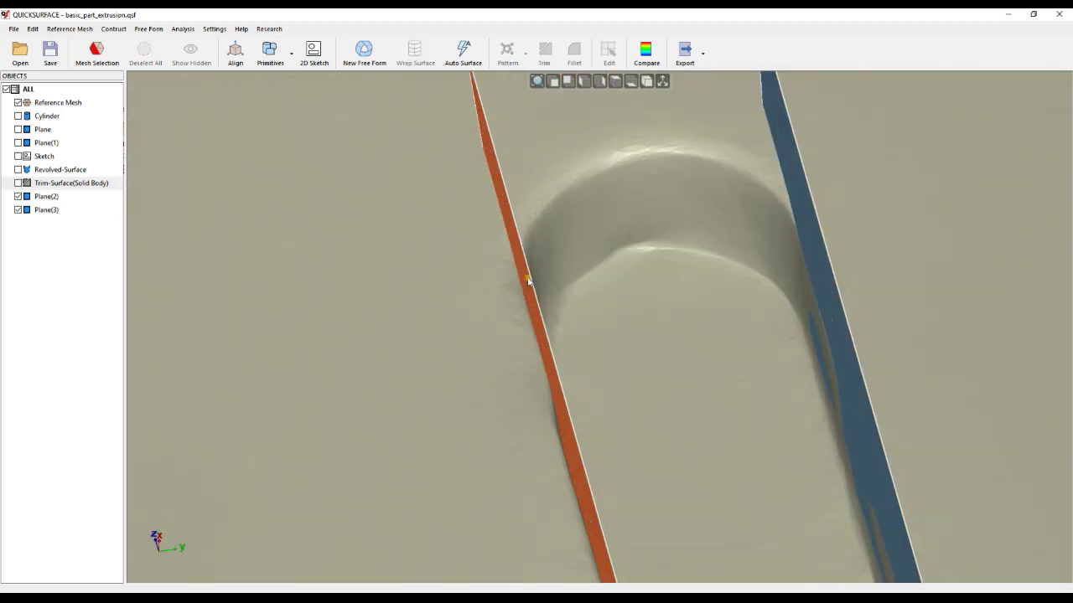
right_click(660, 274)
click(686, 297)
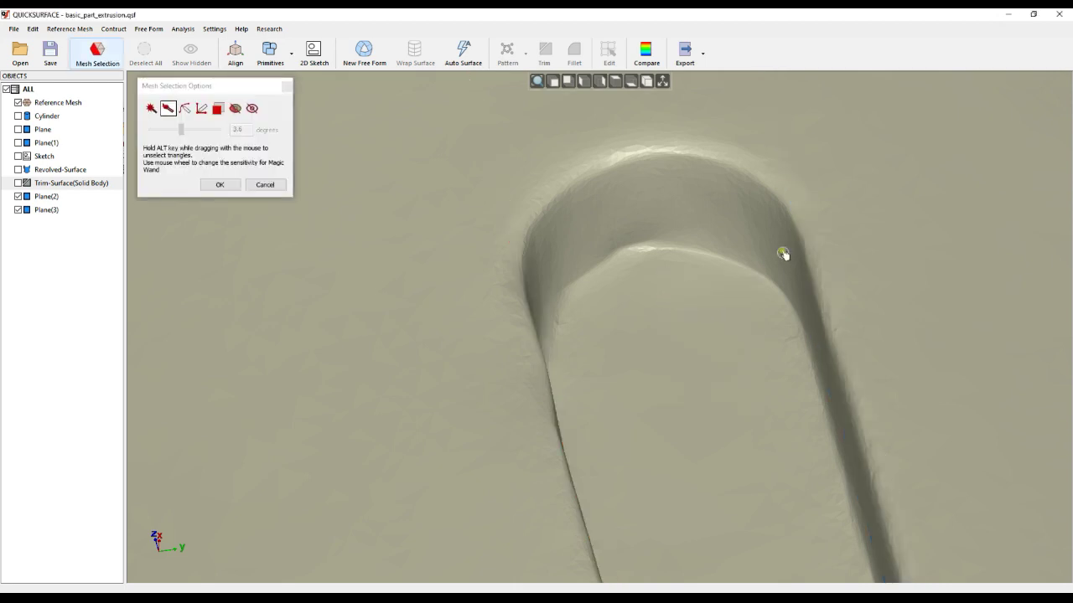
mouse_move(780, 252)
mouse_down()
mouse_move(626, 204)
mouse_move(556, 271)
mouse_move(555, 254)
mouse_move(654, 204)
mouse_move(670, 209)
mouse_move(682, 188)
mouse_move(715, 227)
mouse_up()
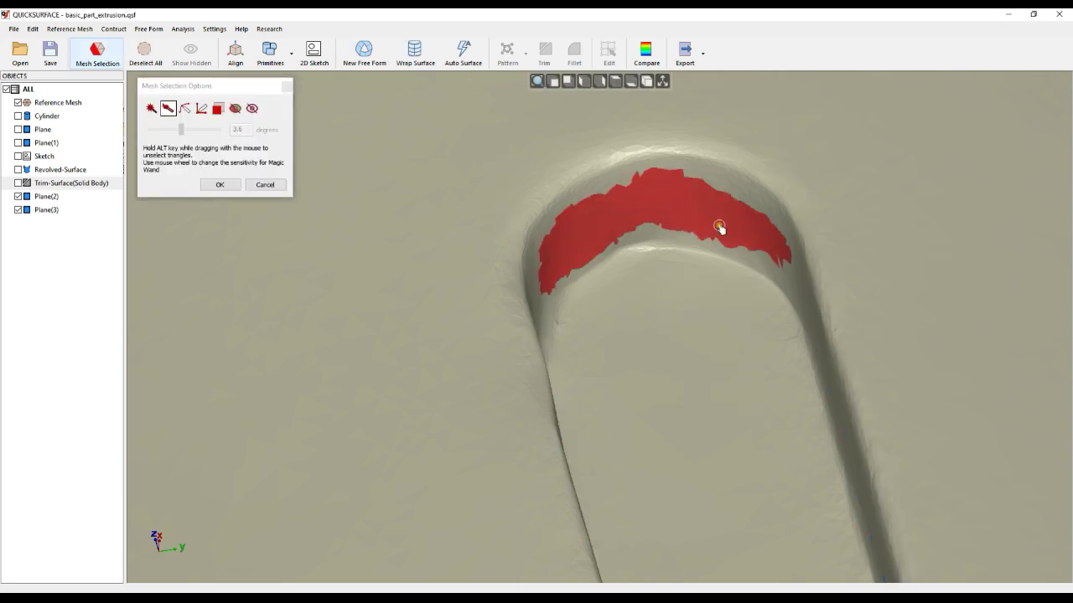
right_click(718, 225)
click(802, 437)
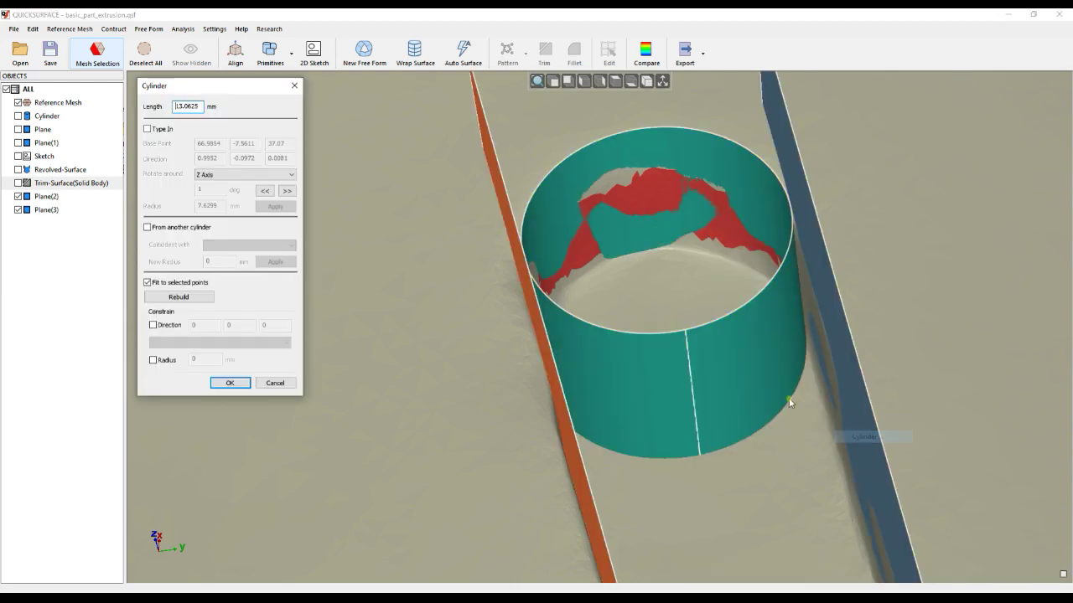
scroll(683, 329, down, 6)
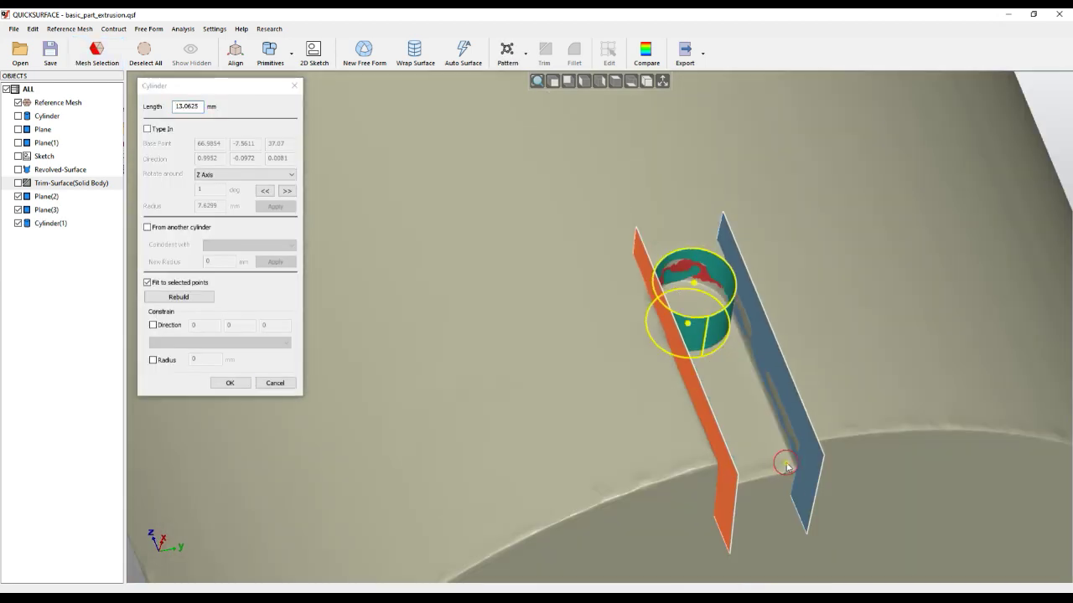
scroll(779, 459, down, 5)
scroll(712, 402, up, 2)
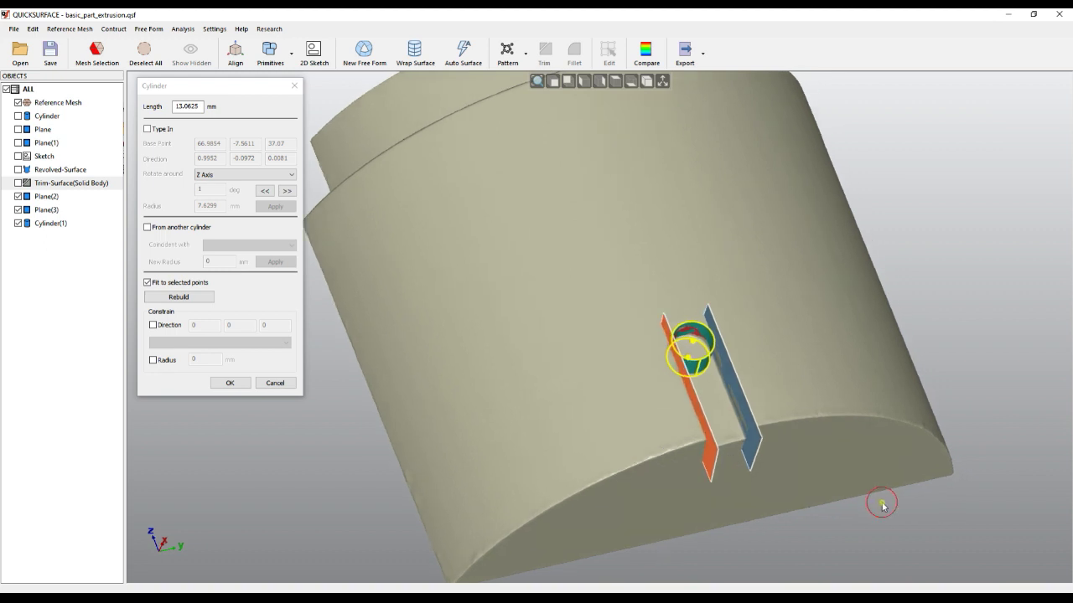
scroll(728, 417, up, 3)
click(229, 383)
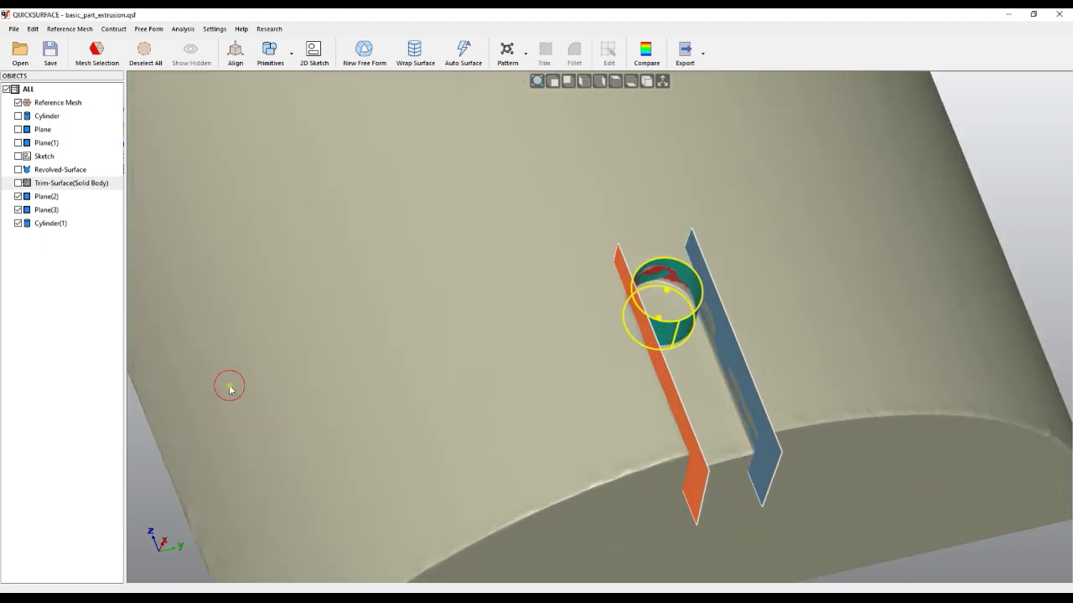
Step: Delete the two side-wall planes and the cylinder fitted to the slot
right_drag(604, 411, 692, 279)
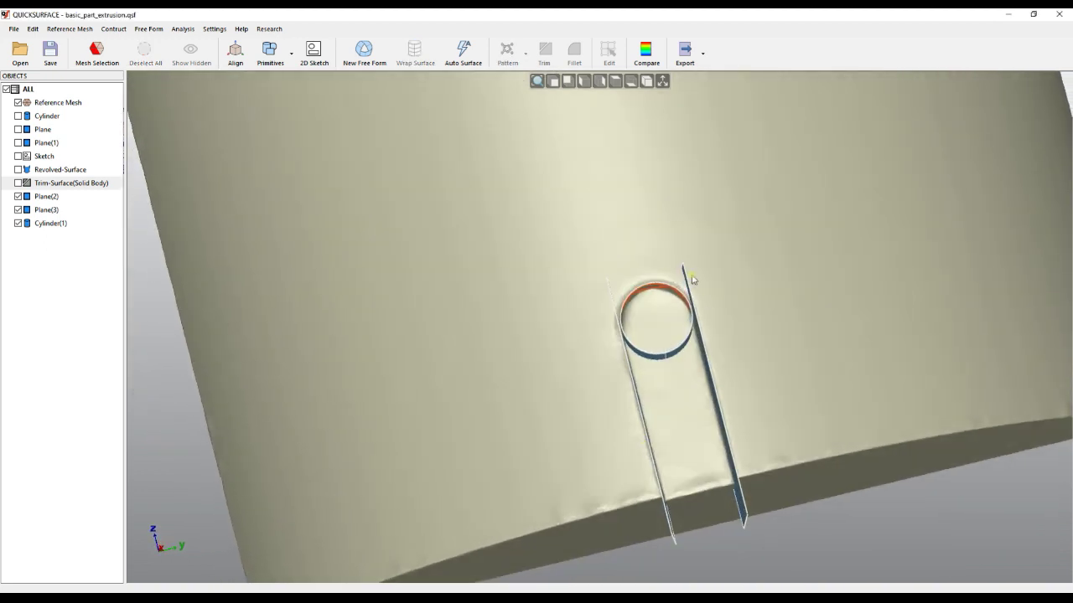
right_drag(775, 376, 768, 341)
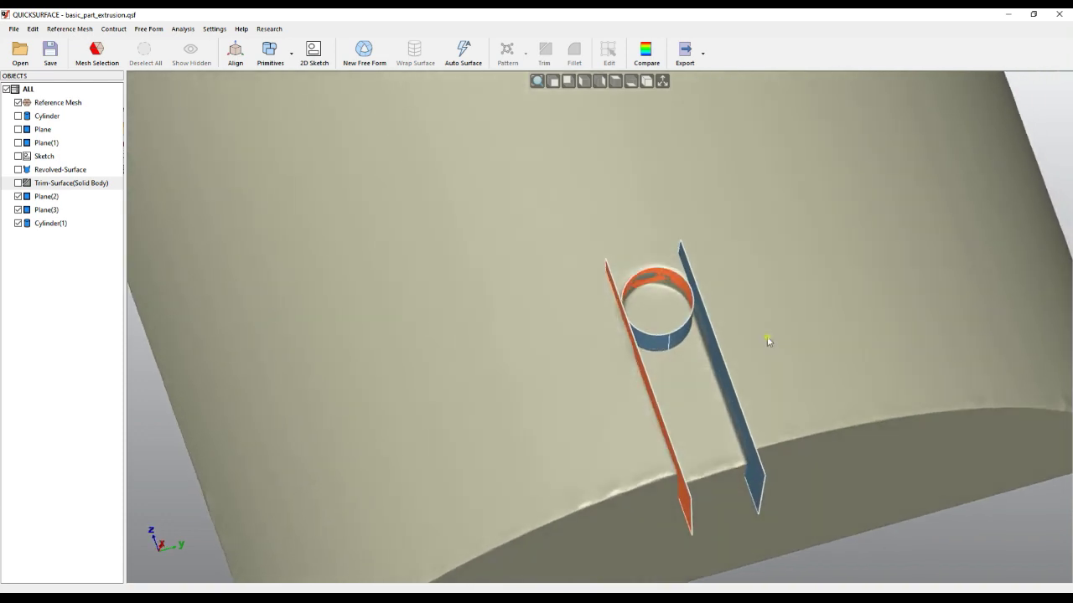
click(46, 196)
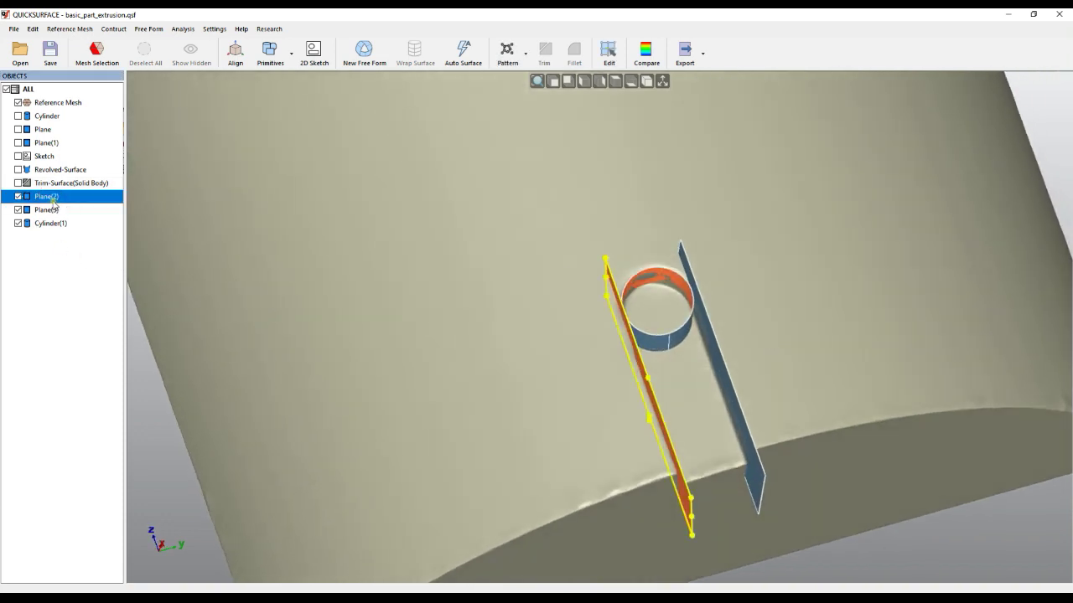
shift+click(52, 223)
right_click(54, 225)
click(102, 287)
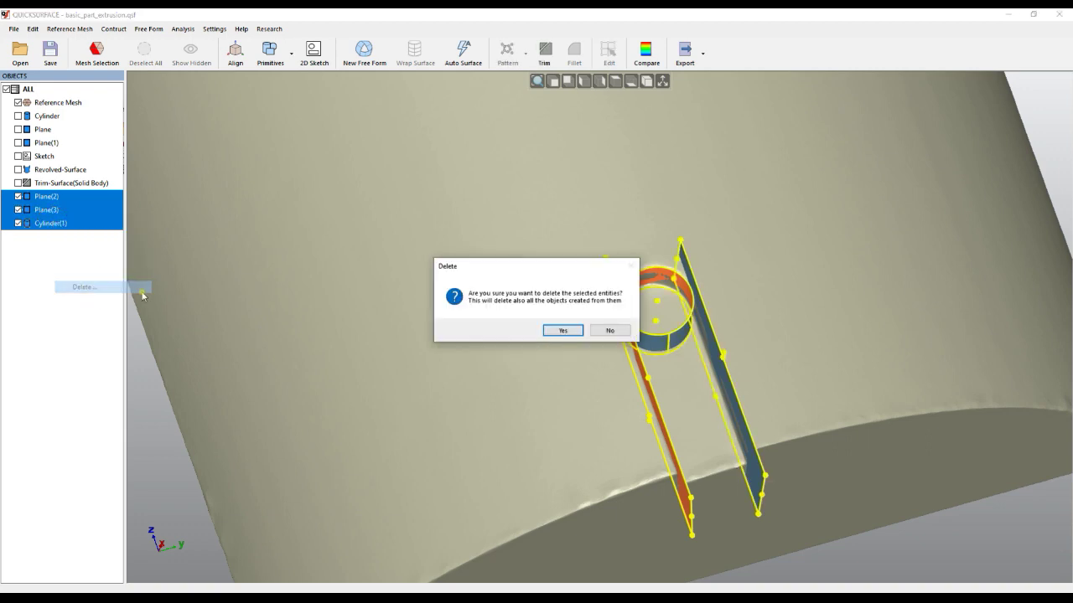
click(570, 330)
Step: Select the slot's flat floor on the mesh with Magic Wand and fit a plane to it
right_drag(641, 383, 680, 349)
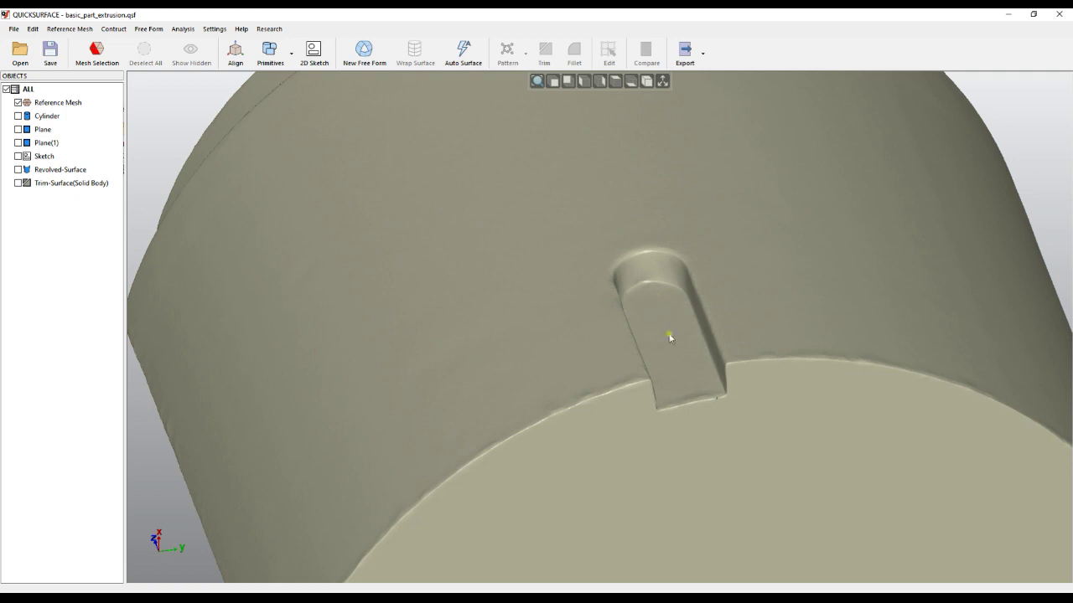
click(102, 66)
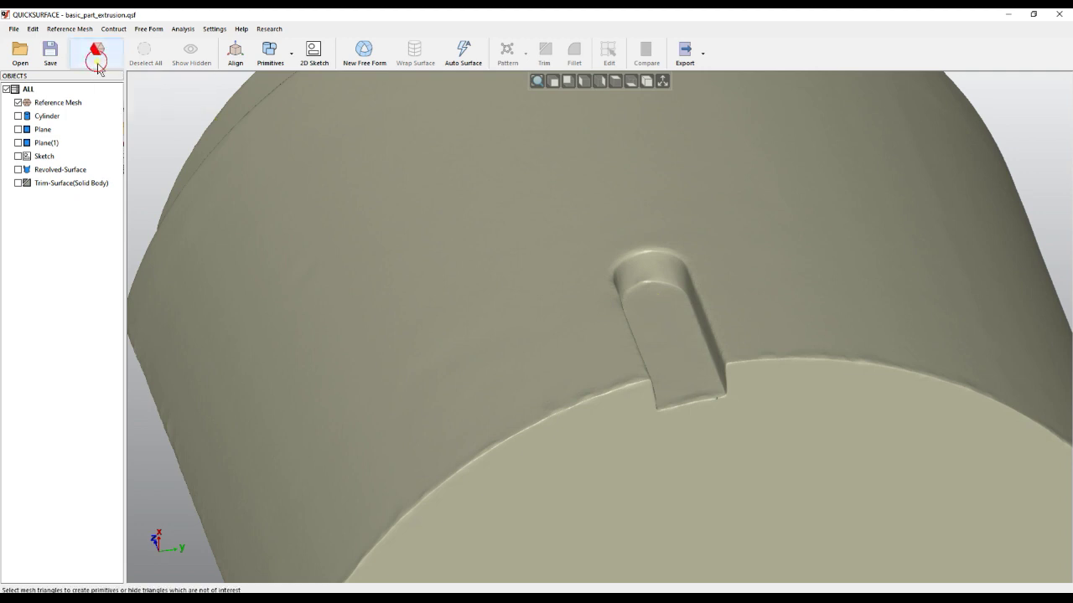
drag(676, 305, 647, 298)
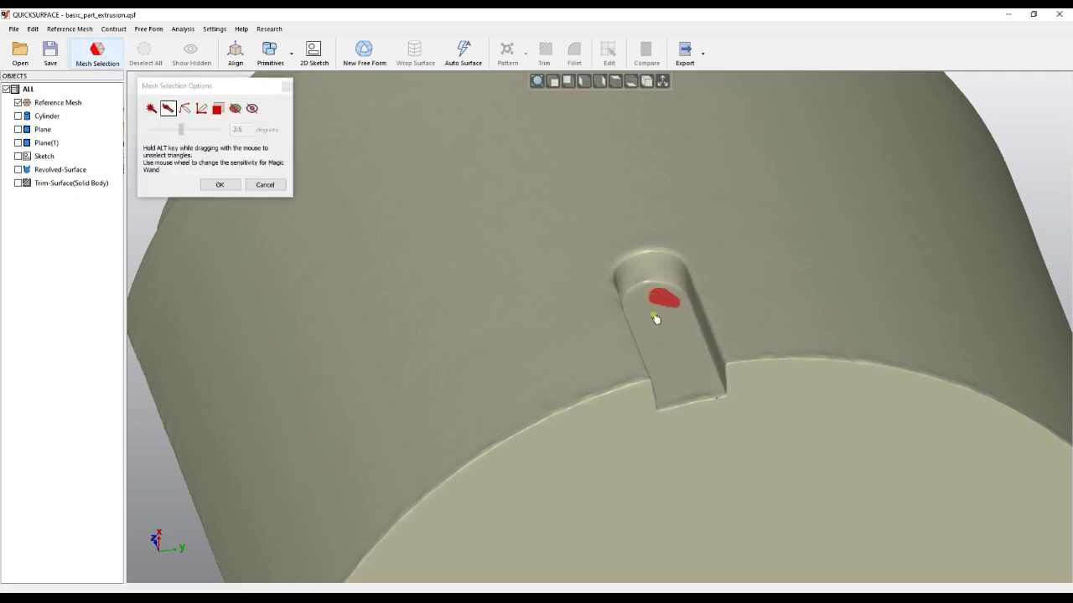
click(151, 109)
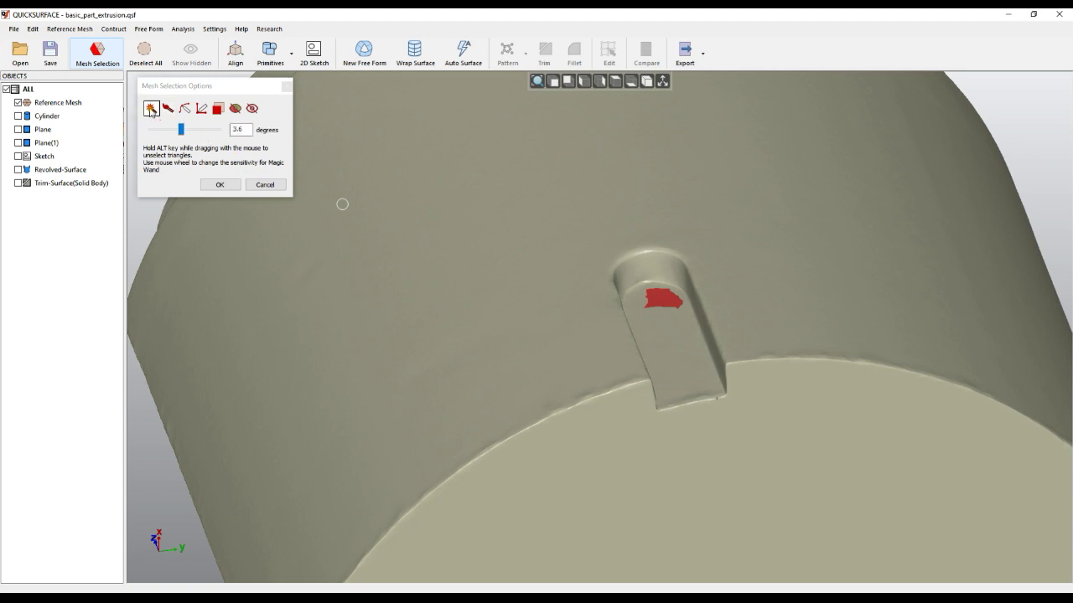
click(696, 396)
right_click(700, 373)
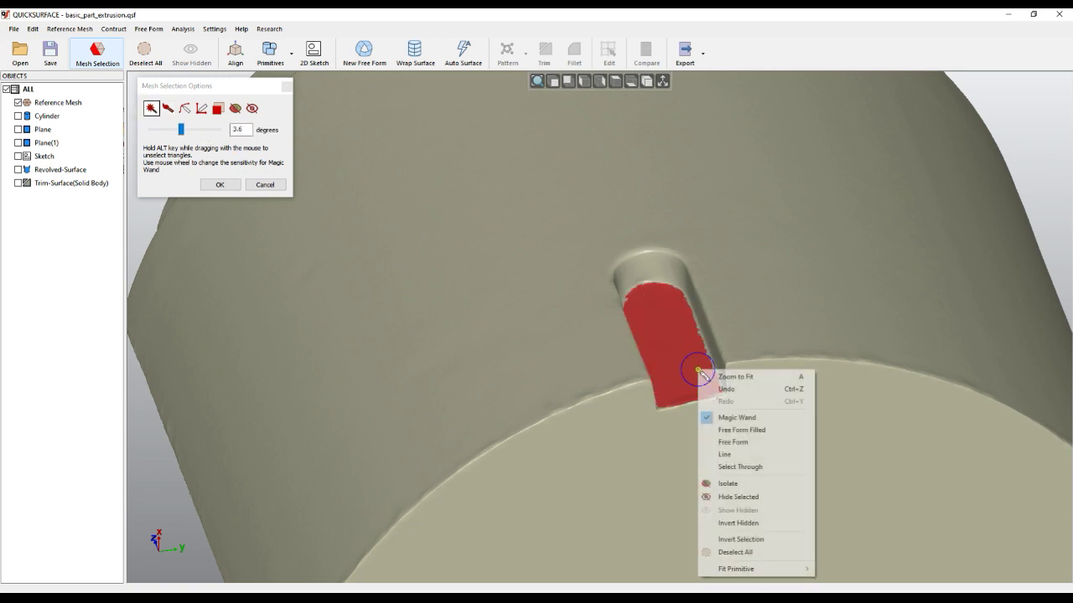
mouse_move(734, 567)
click(852, 569)
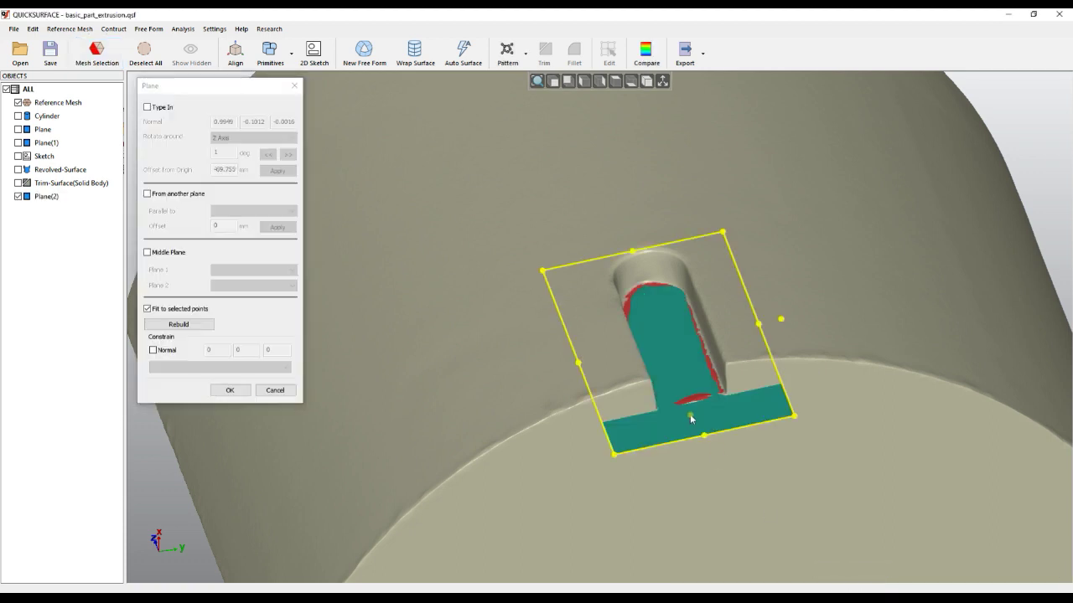
Step: Constrain the slot floor plane's normal with Perpendicular to Bottom (OXY) and accept the plane
click(168, 351)
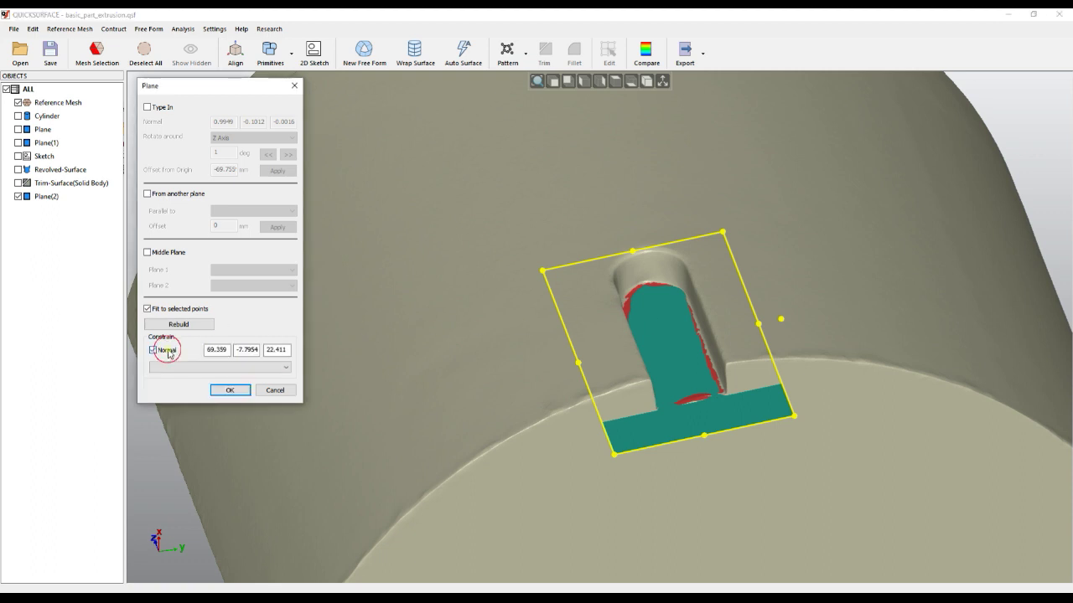
click(223, 367)
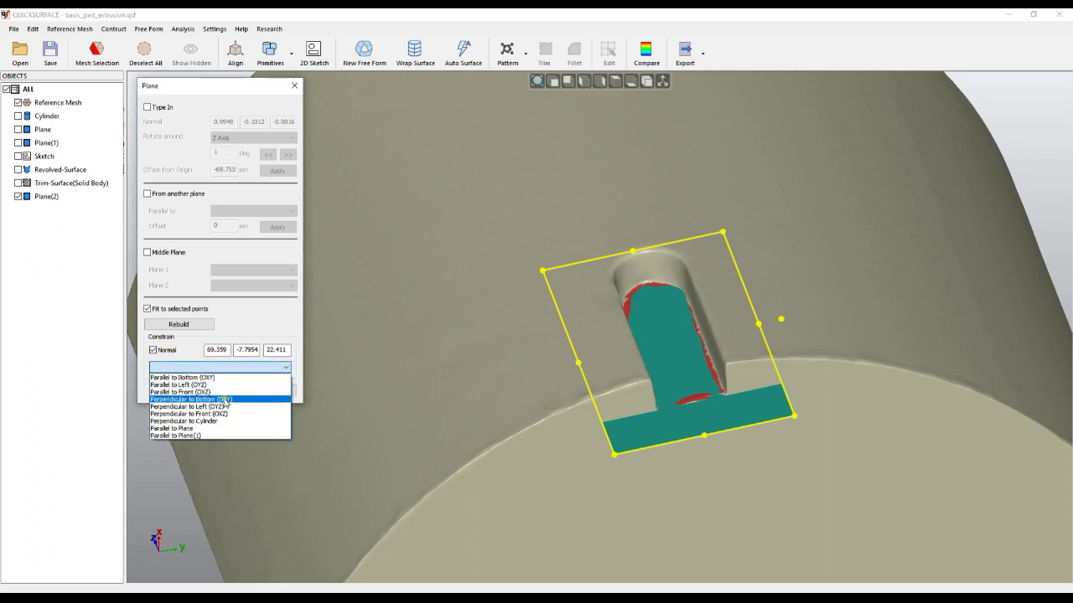
click(224, 398)
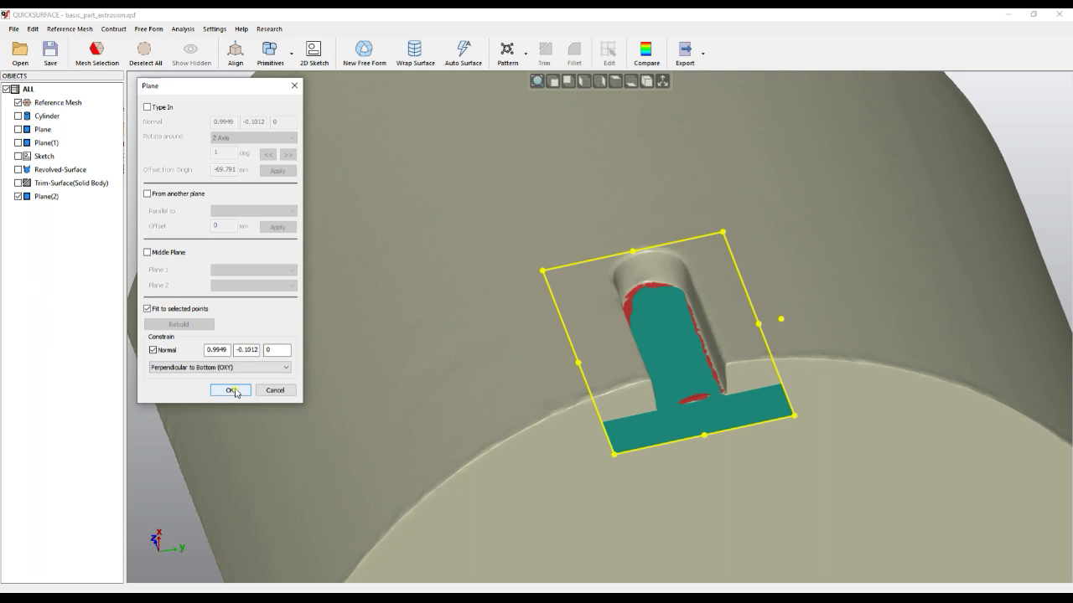
click(236, 392)
Step: Select the slot's rounded end and side walls on the reference mesh with Magic Wand and accept the selection
right_drag(684, 409, 698, 306)
scroll(718, 308, up, 3)
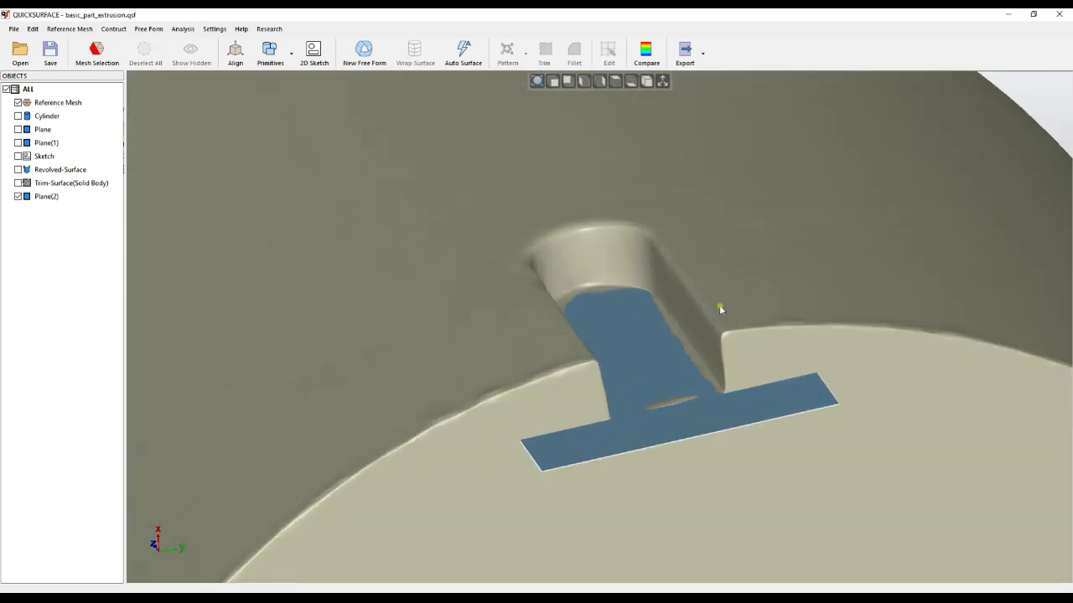
right_drag(352, 392, 307, 410)
click(97, 60)
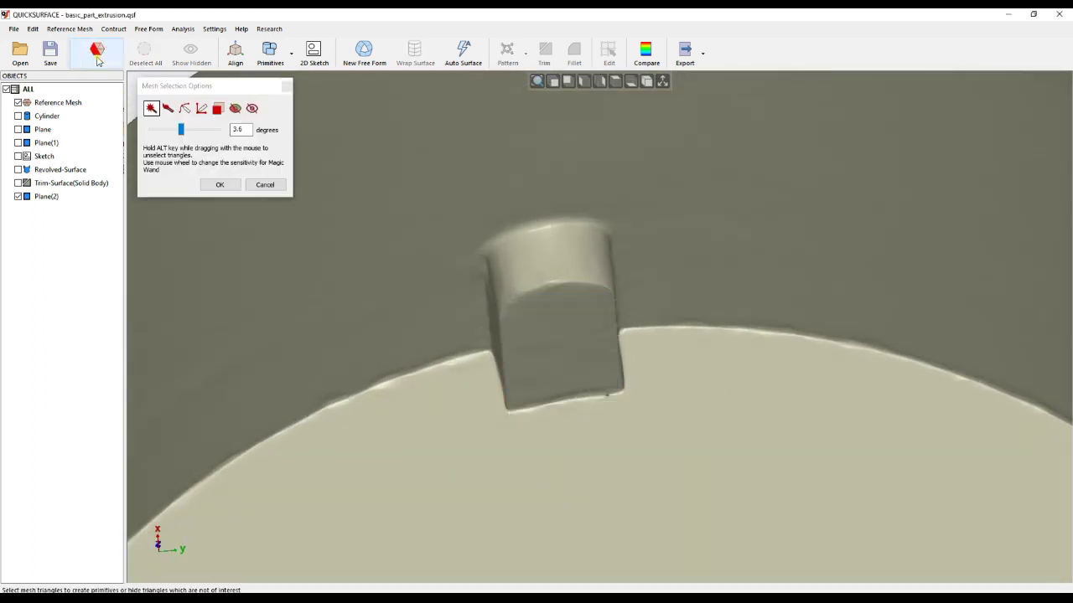
click(557, 256)
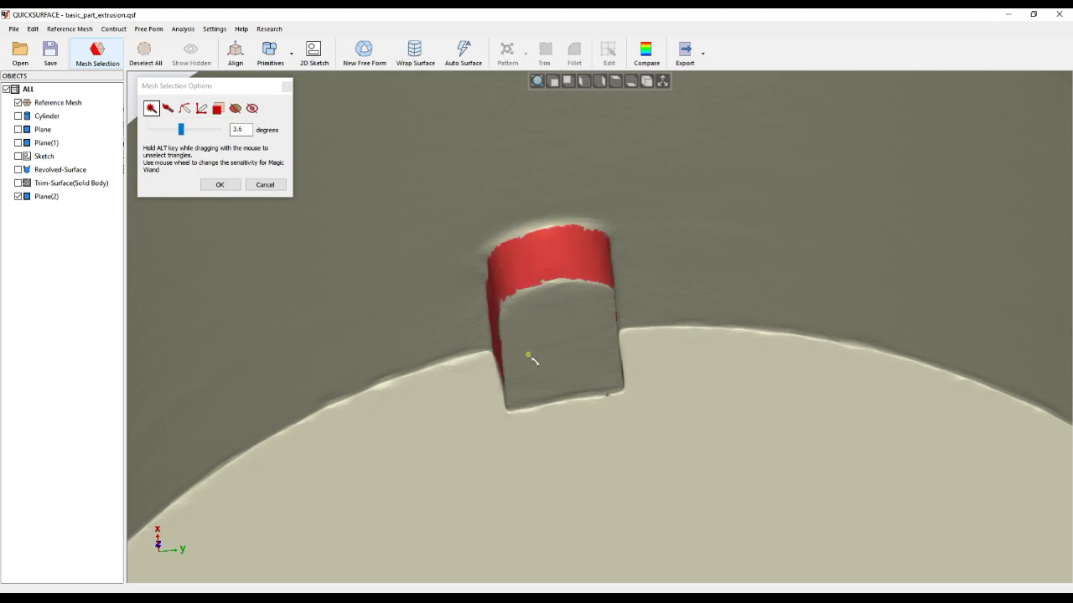
right_drag(528, 357, 536, 377)
click(220, 185)
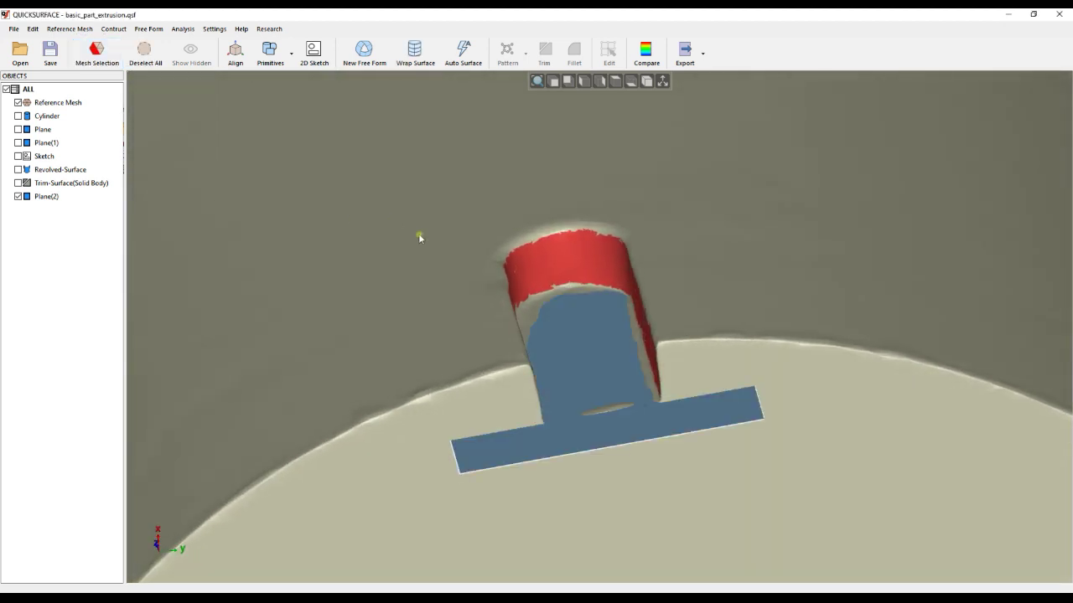
Step: Start a 2D sketch for an extruded surface, parallel to Plane(2) and offset about 2.77 mm through the selected slot walls
click(313, 52)
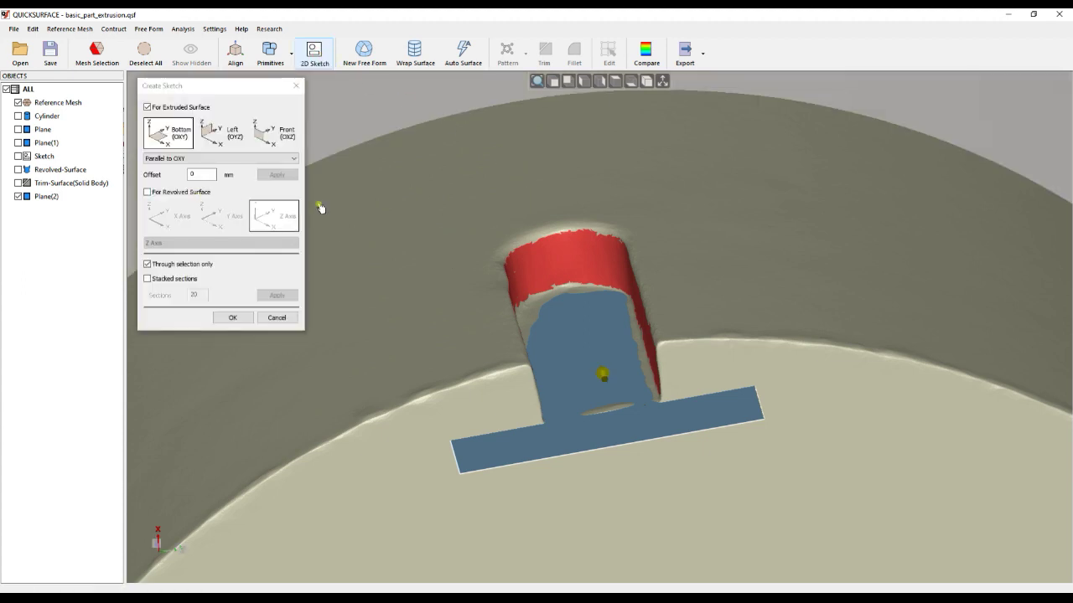
click(197, 158)
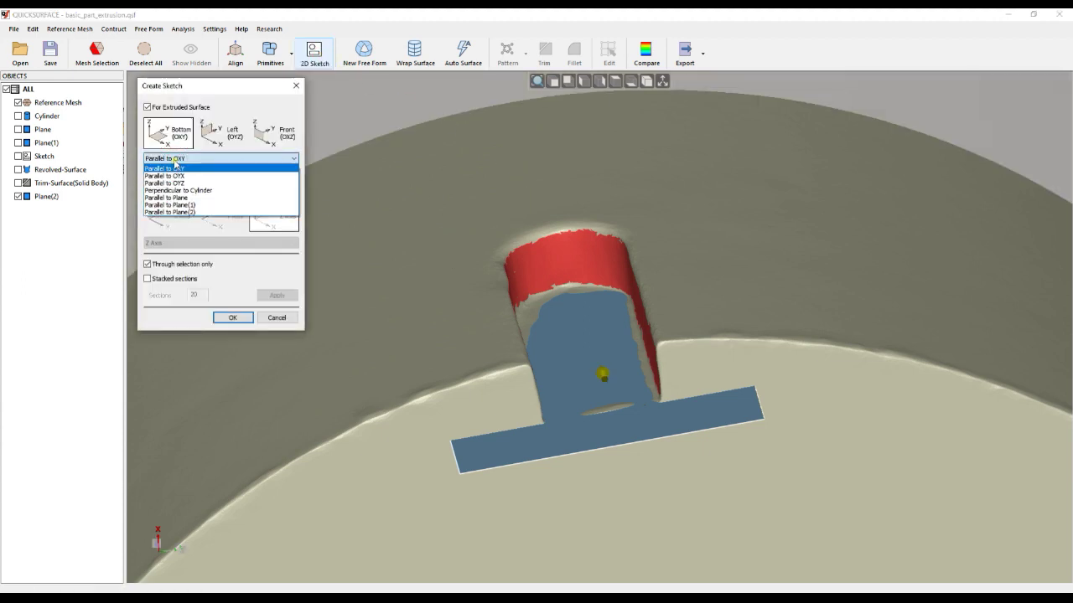
click(172, 213)
drag(574, 159, 567, 126)
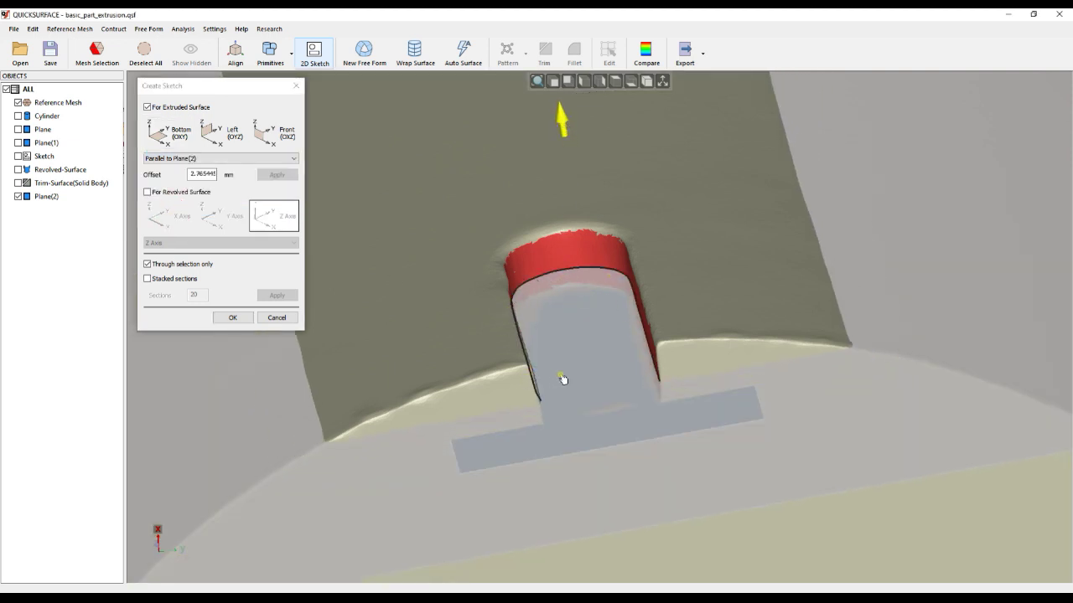
middle_drag(535, 408, 508, 405)
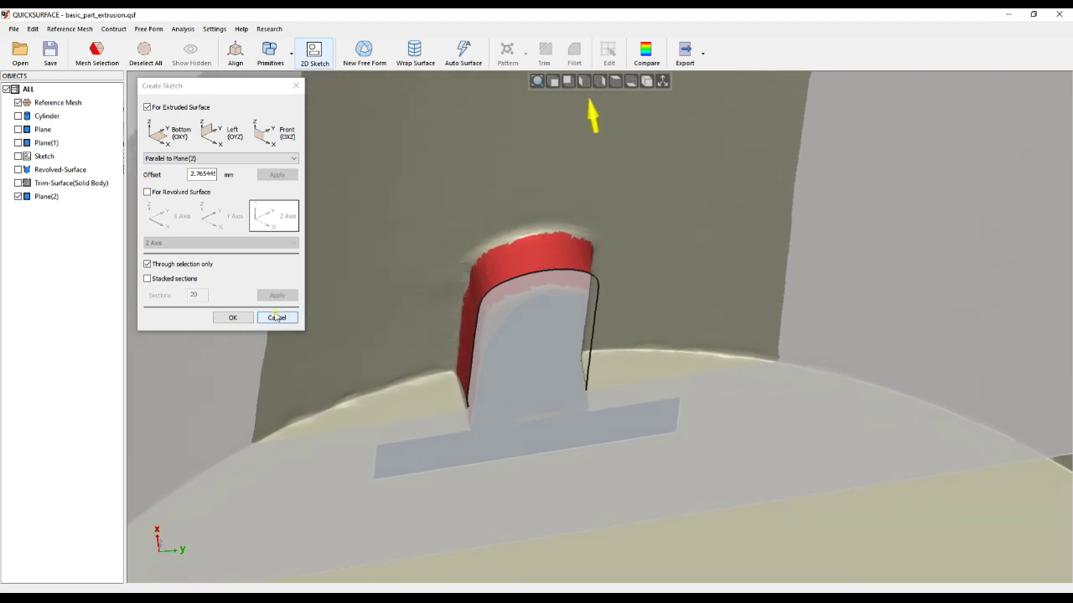
Step: Enable stacked sections with 100 sections, apply them, and create the sketch from the slot wall selection
click(149, 279)
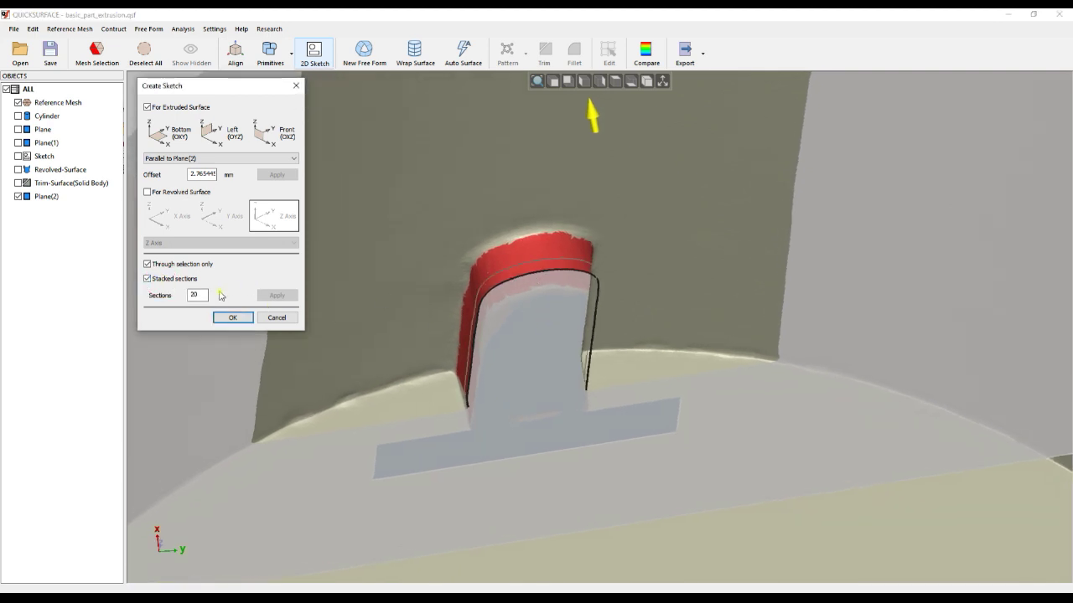
double_click(197, 294)
text(100)
click(277, 295)
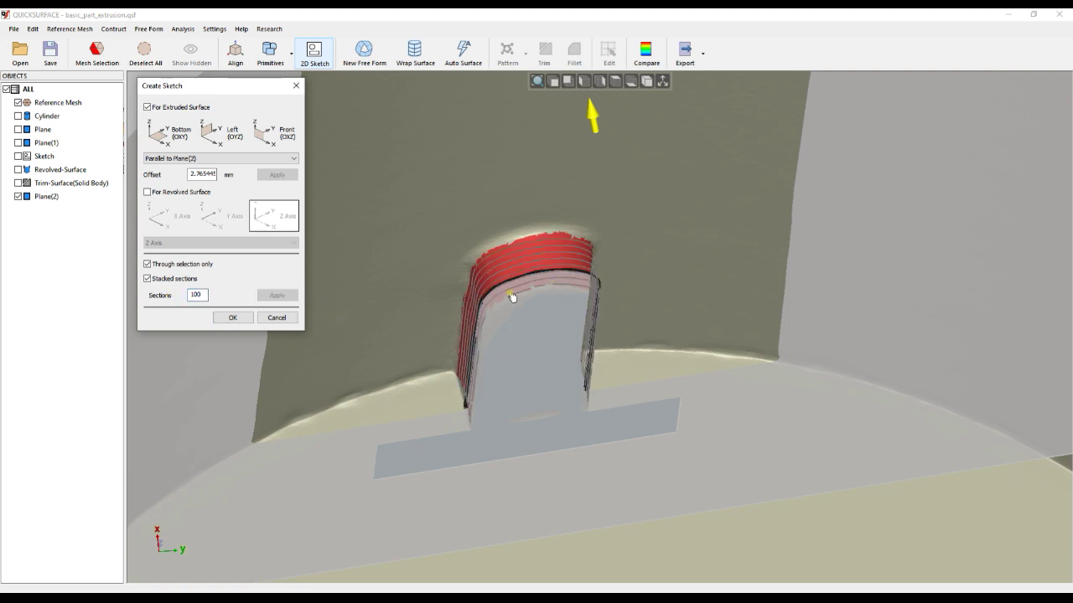
click(232, 317)
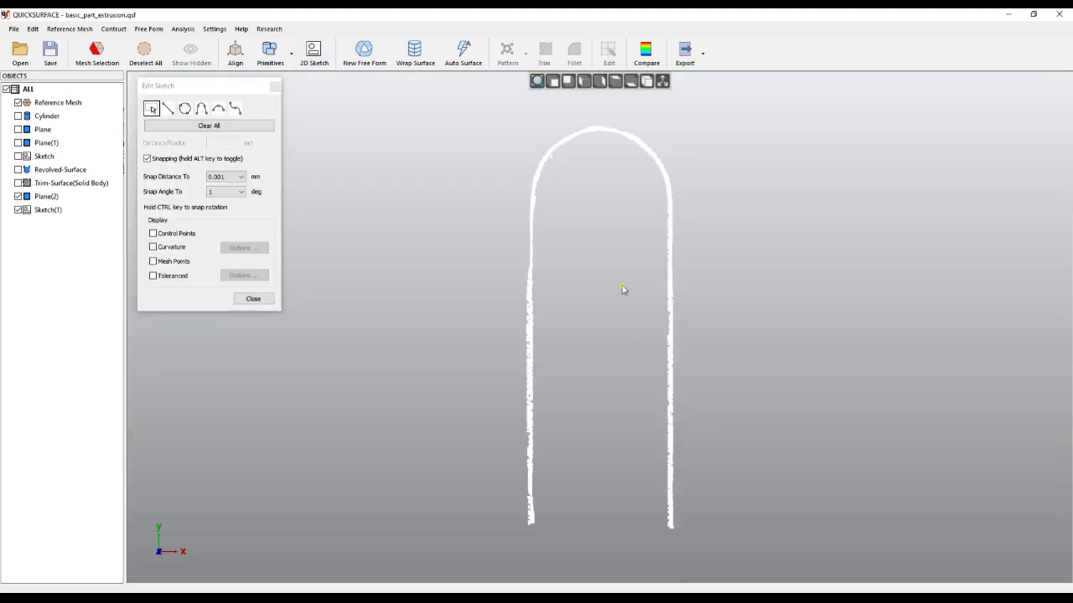
Step: Best-fit two vertical lines, about 37 mm long, to the section points of the slot's straight side walls
mouse_move(570, 199)
mouse_down()
mouse_move(505, 419)
mouse_move(522, 558)
mouse_up()
mouse_move(703, 202)
mouse_down()
mouse_move(626, 428)
mouse_move(704, 549)
mouse_up()
scroll(568, 360, down, 3)
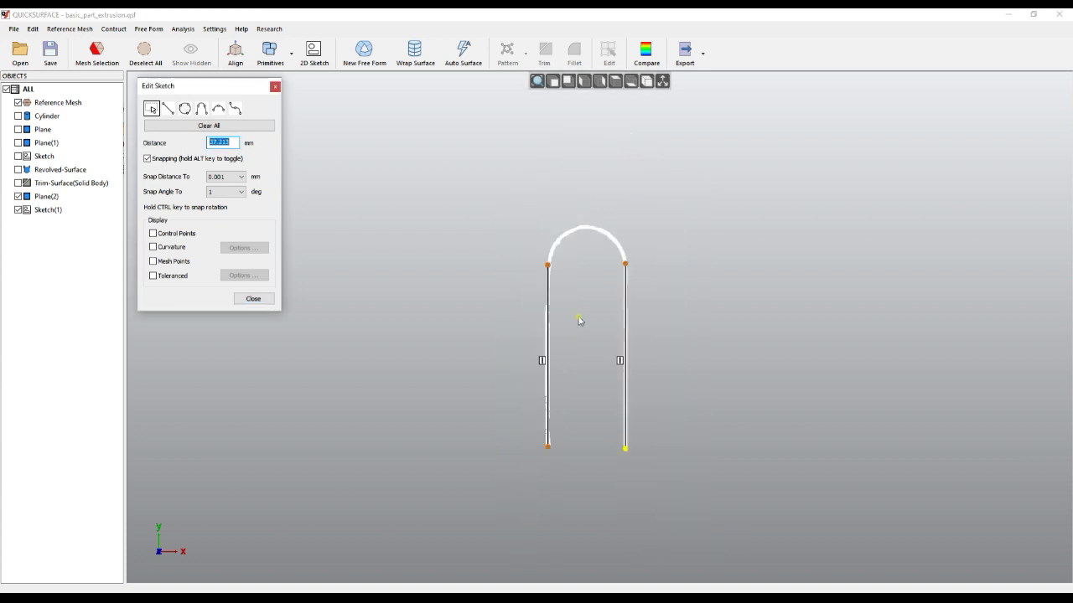
Step: Join the upper ends of the two side lines with a tangent arc of about 7.78 mm radius along the slot's rounded end
right_click(579, 320)
click(625, 420)
scroll(570, 265, up, 3)
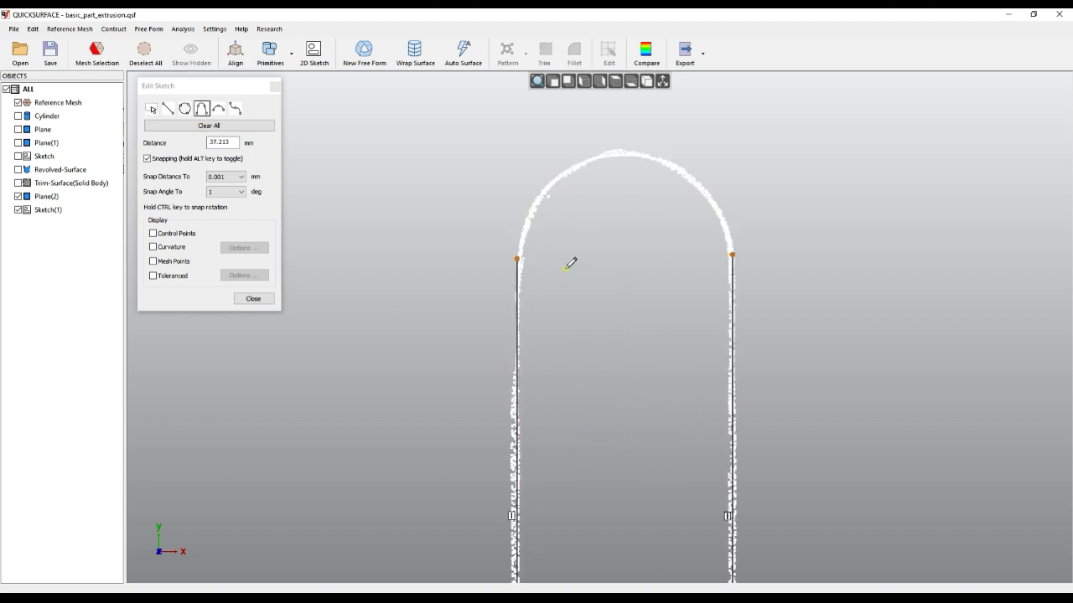
click(516, 258)
click(732, 254)
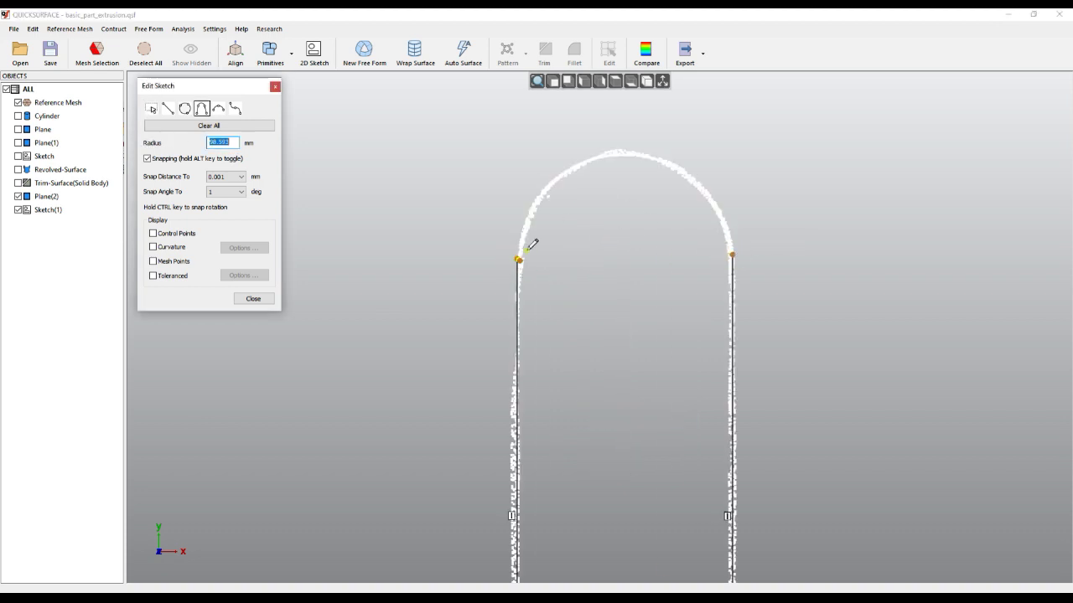
click(581, 242)
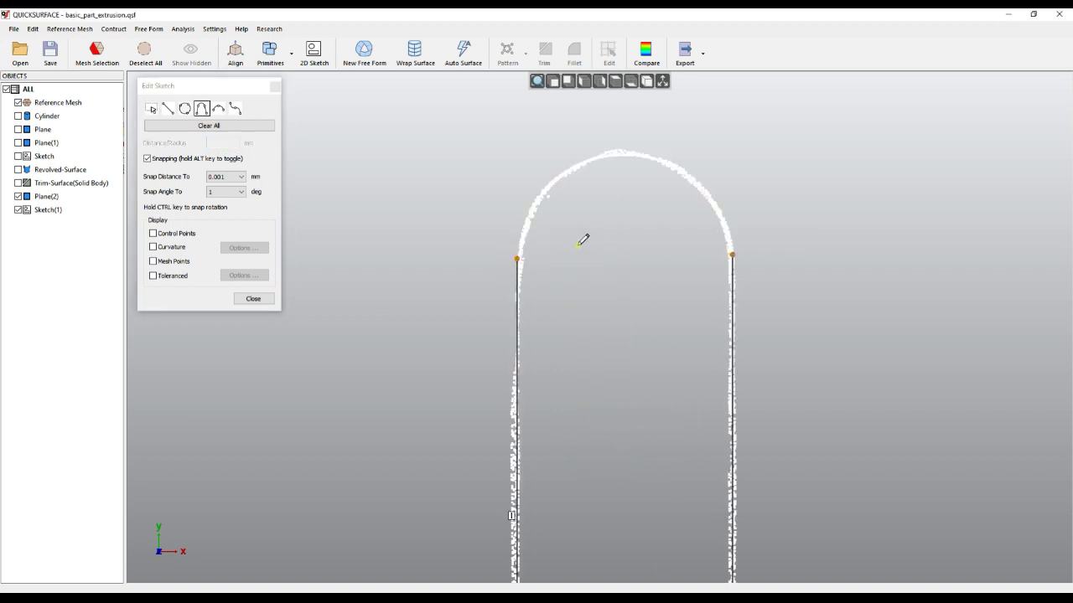
click(517, 258)
click(731, 254)
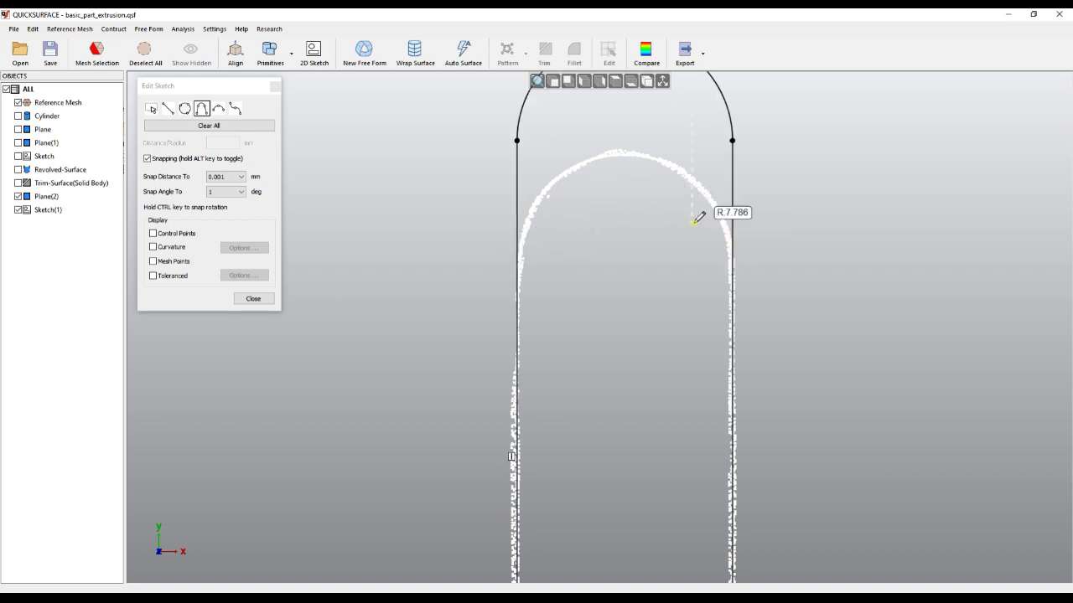
click(678, 359)
scroll(495, 245, down, 5)
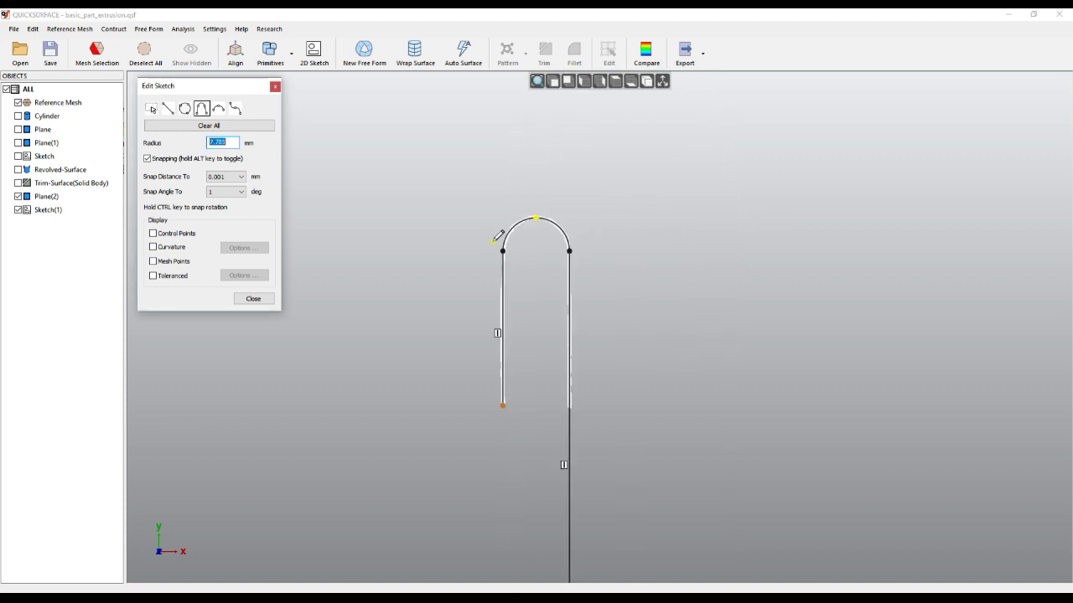
Step: Shorten the overlong side line to about 49 mm, show the mesh points, and extend the other side line to the same level past the mesh edge
right_click(545, 331)
click(554, 337)
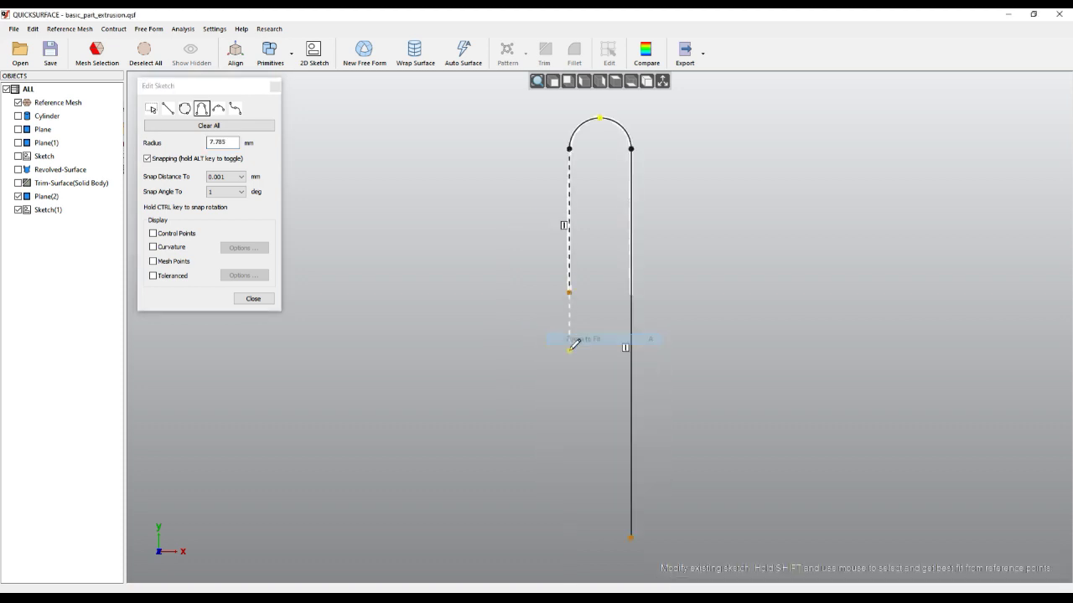
right_click(580, 349)
click(616, 402)
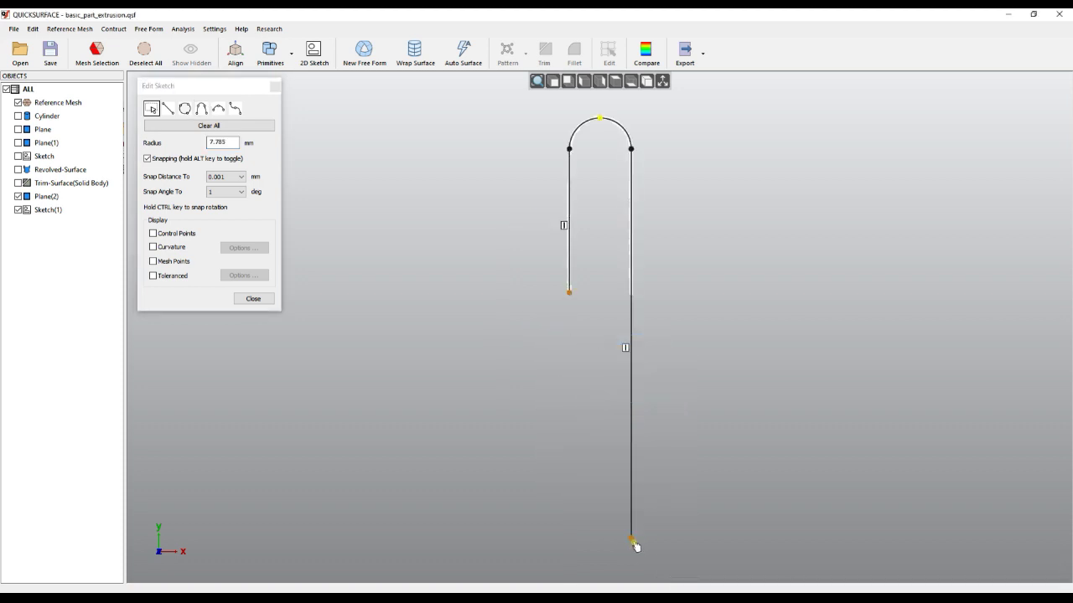
drag(633, 542, 631, 345)
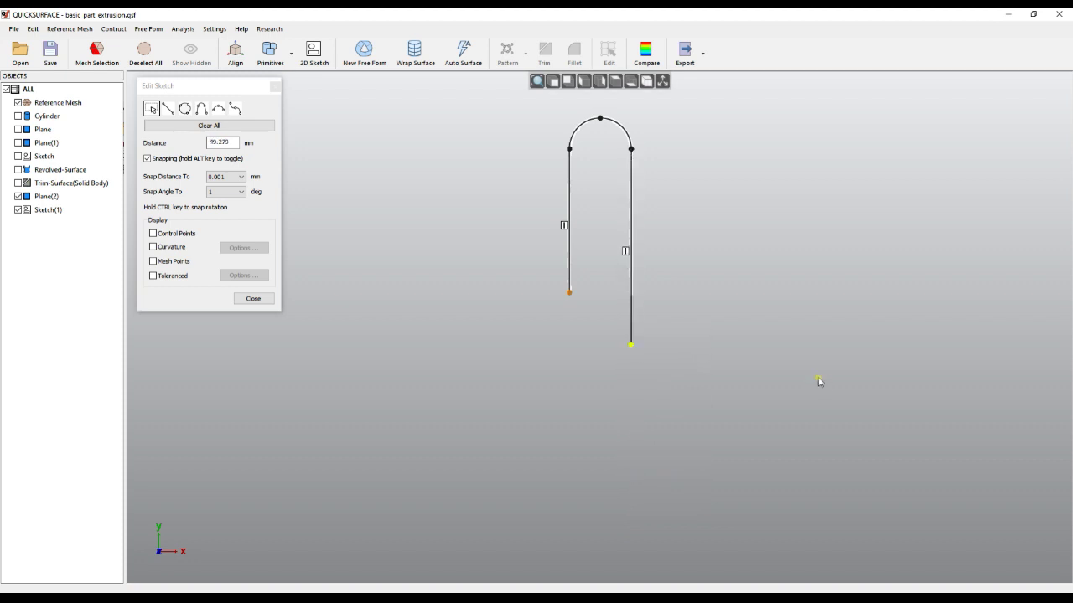
click(154, 261)
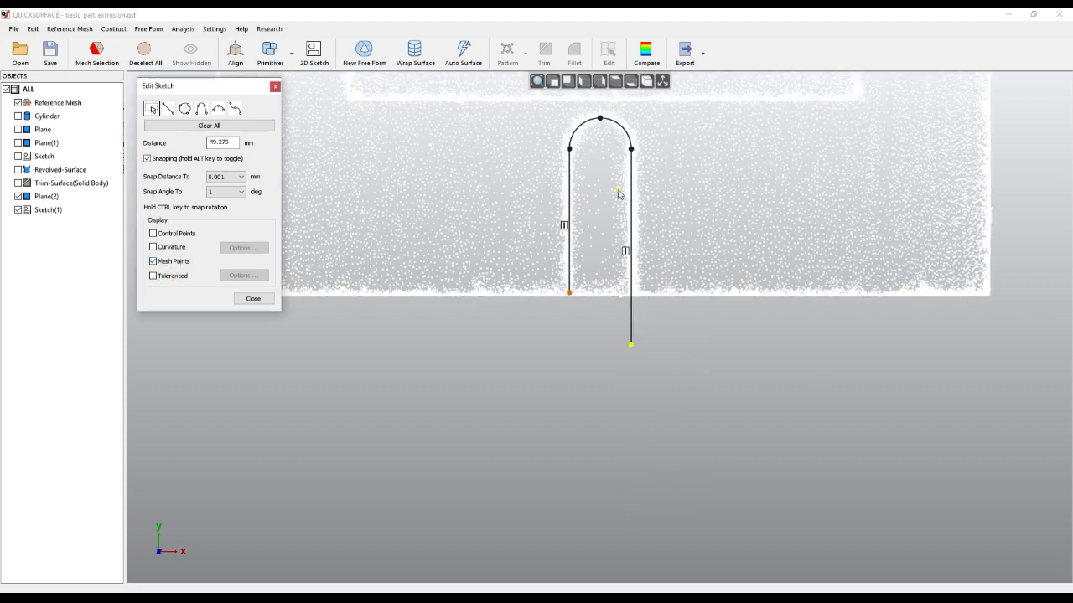
drag(569, 295, 572, 345)
Step: Close the slot profile with a horizontal line between the lower line ends and finish the sketch as an extruded surface
right_click(591, 362)
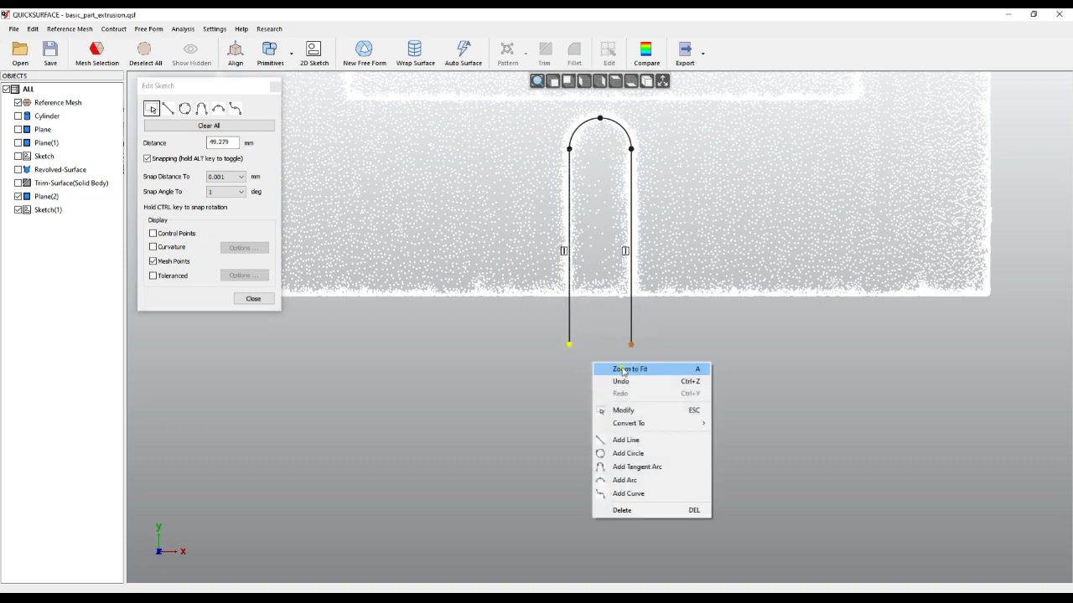
click(627, 439)
click(569, 343)
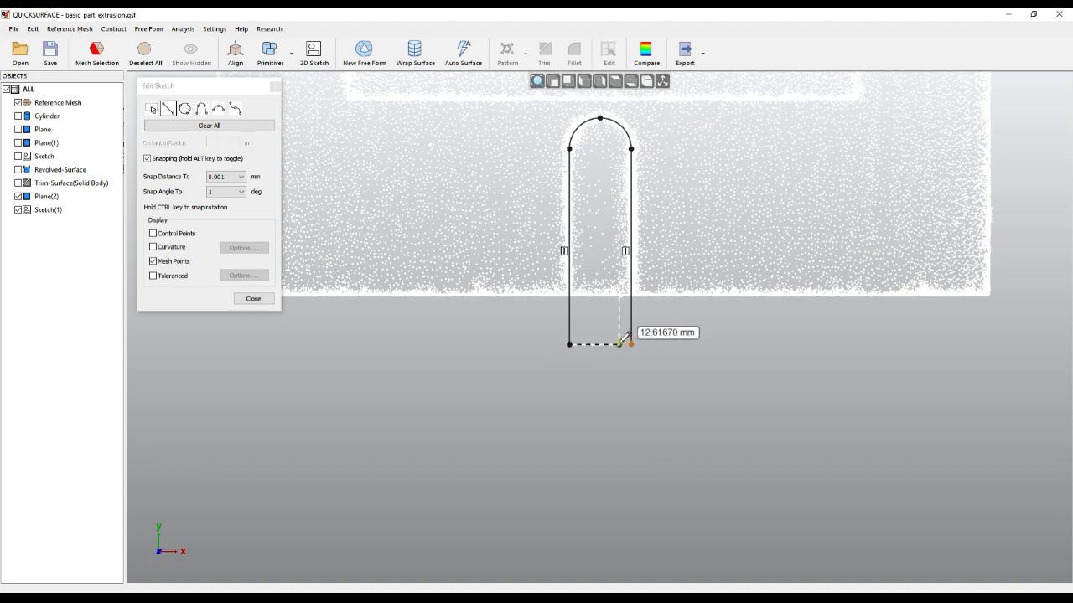
click(631, 344)
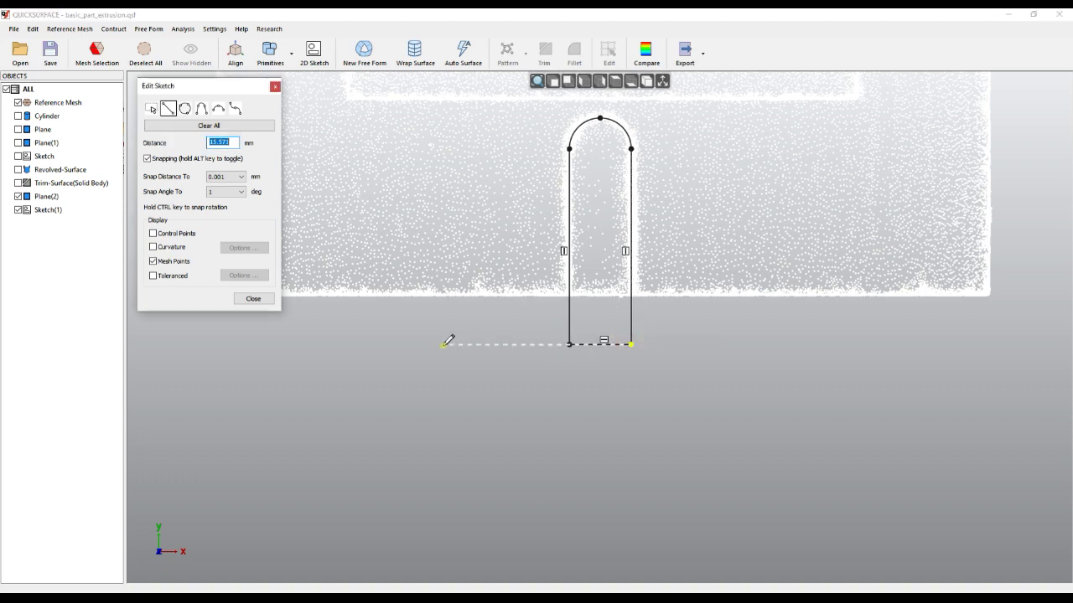
click(251, 299)
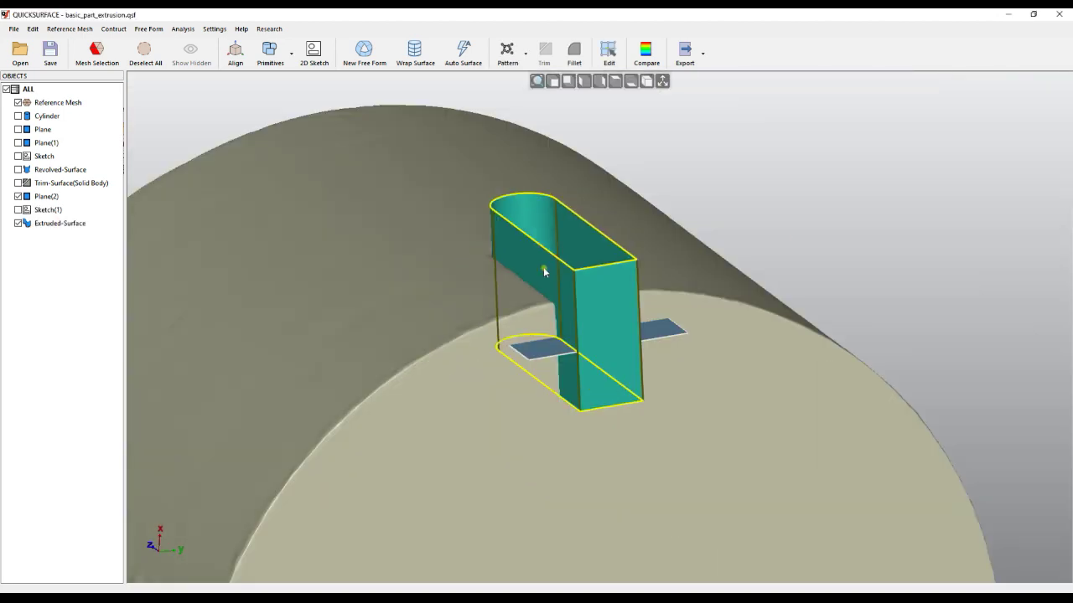
click(841, 229)
Step: Enlarge the slot floor plane so it extends beyond the extruded profile, and hide the reference mesh
click(540, 352)
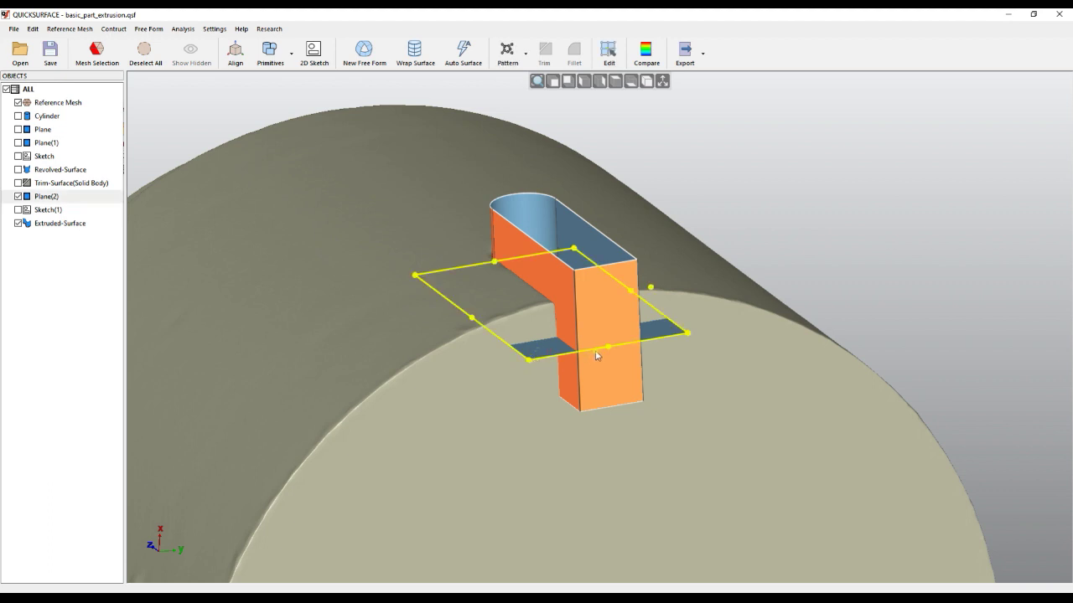
drag(610, 347, 678, 394)
right_drag(400, 355, 432, 423)
click(18, 102)
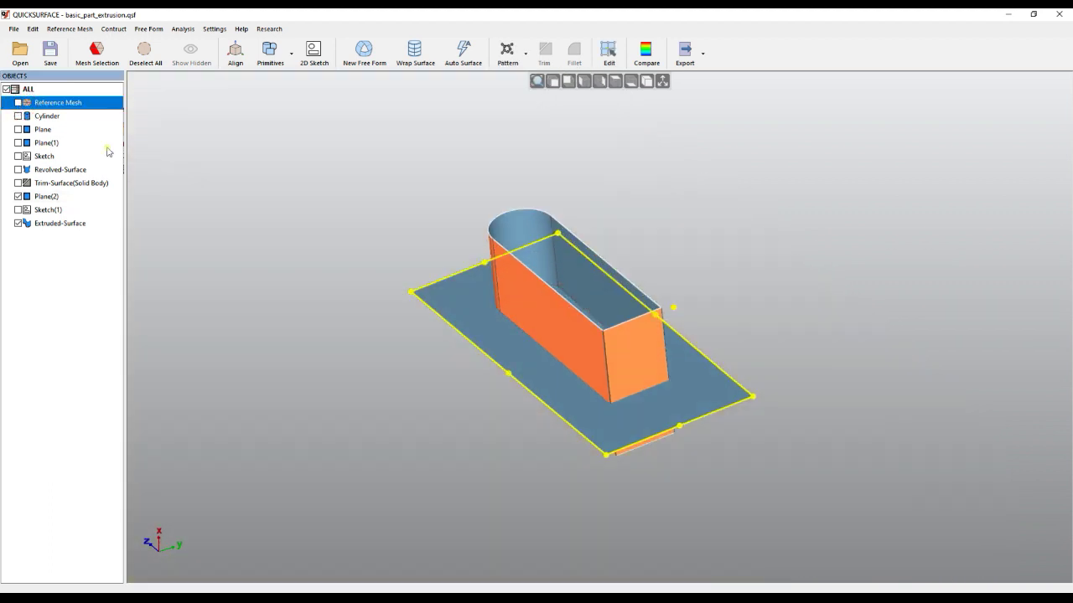
click(747, 283)
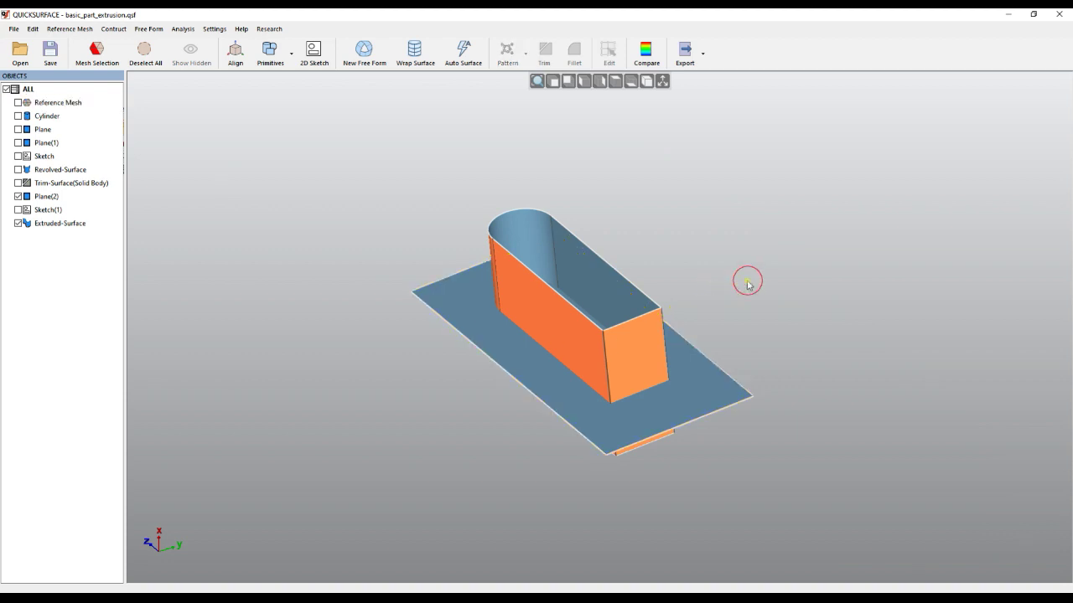
Step: Trim the slot floor plane and the extruded surface against each other, removing the plane's outer area and the walls below it
click(652, 383)
ctrl+click(708, 389)
click(544, 52)
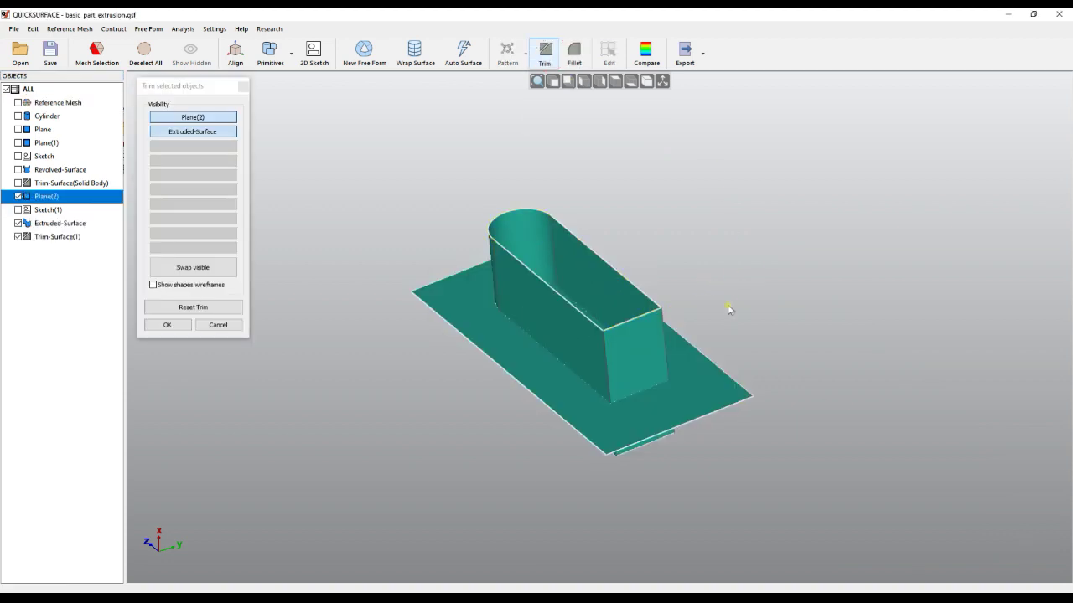
click(641, 424)
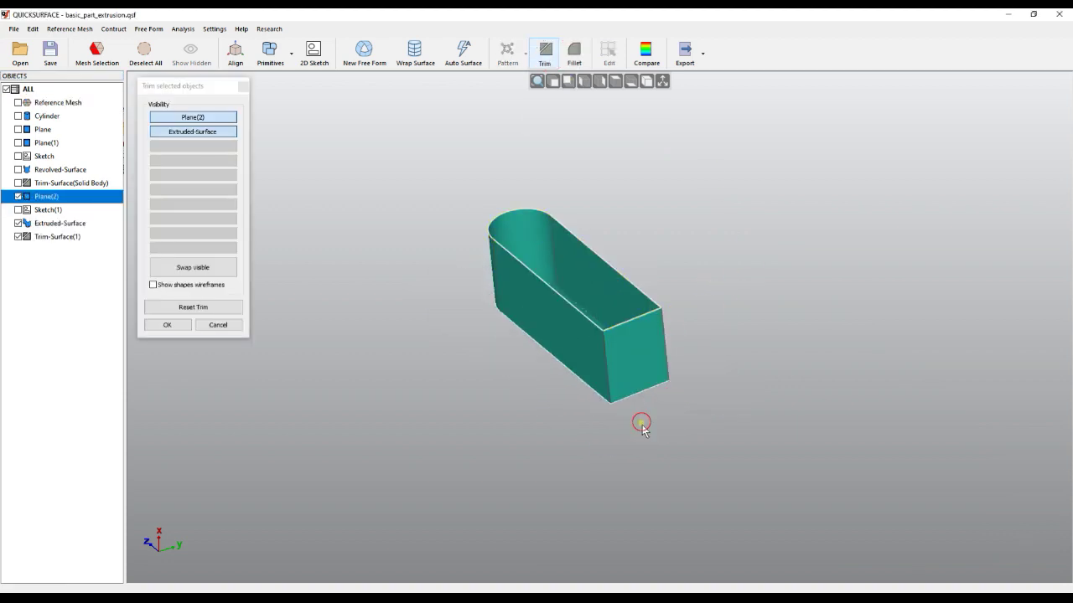
click(164, 326)
Step: Show the main solid body and trim it with the trimmed slot surface to cut the slot into the part
right_drag(480, 366, 566, 366)
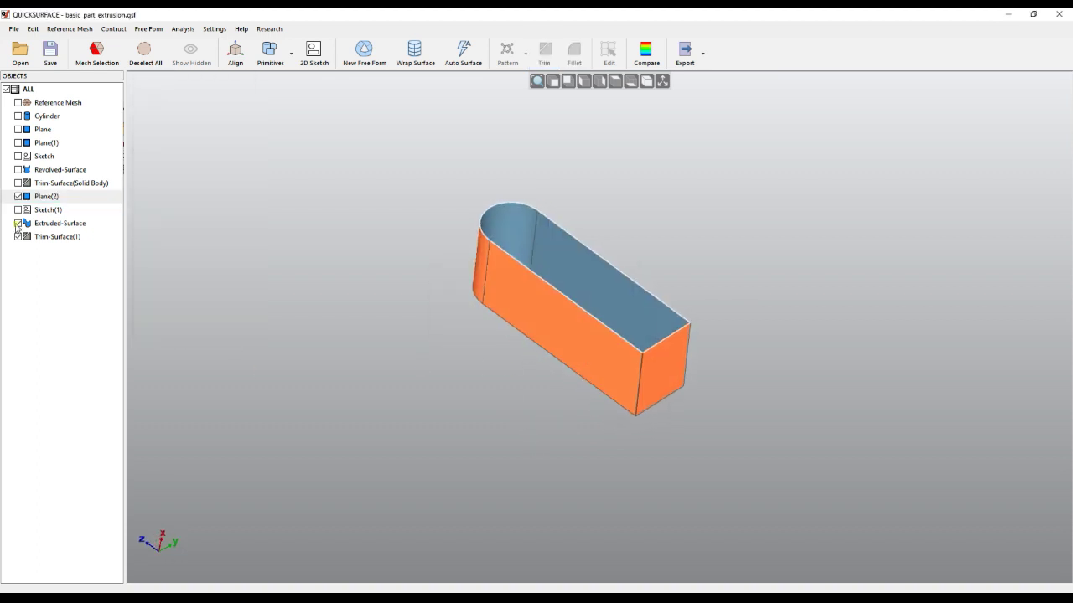
click(18, 183)
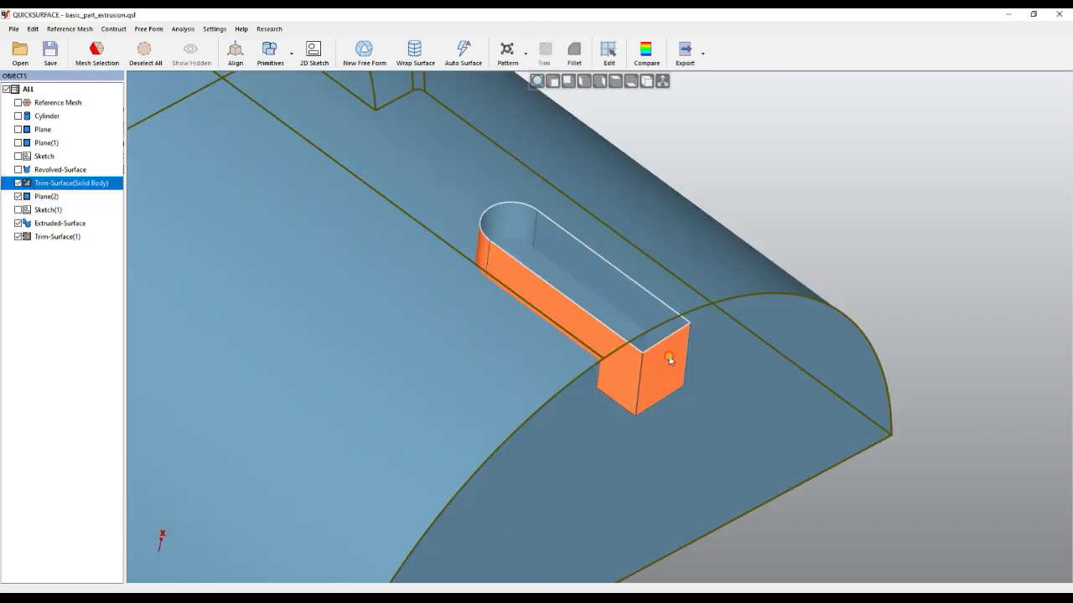
click(695, 373)
click(721, 253)
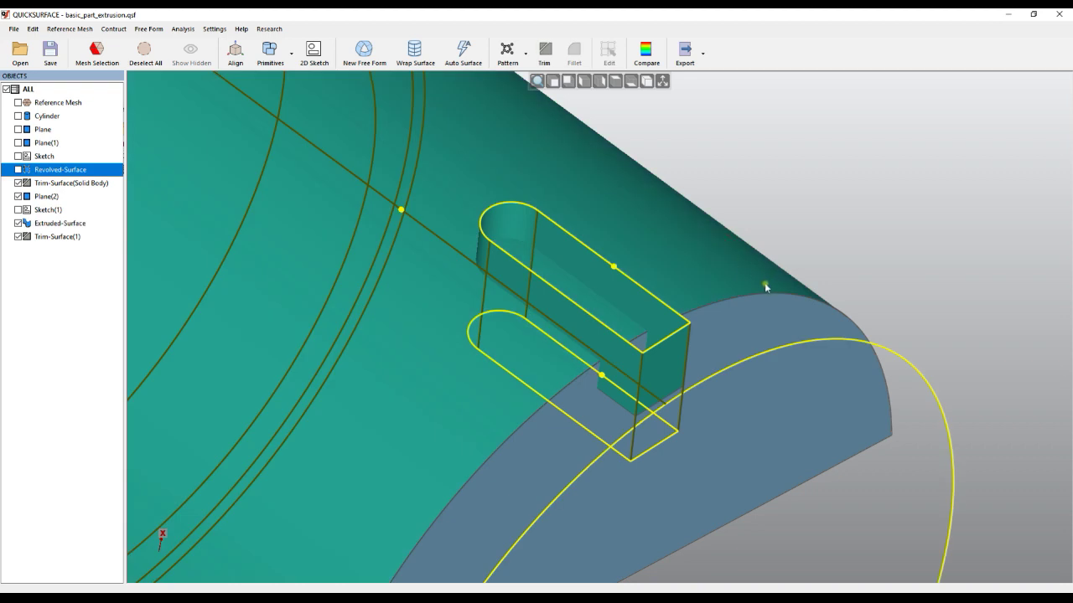
click(544, 52)
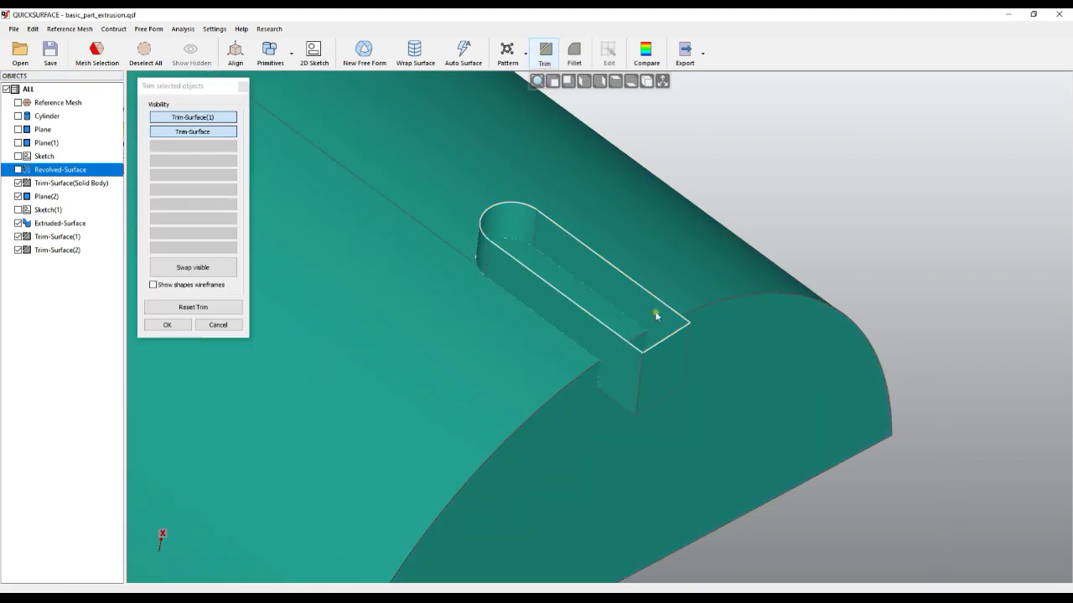
mouse_move(558, 305)
right_down()
mouse_move(452, 331)
mouse_move(374, 240)
right_up()
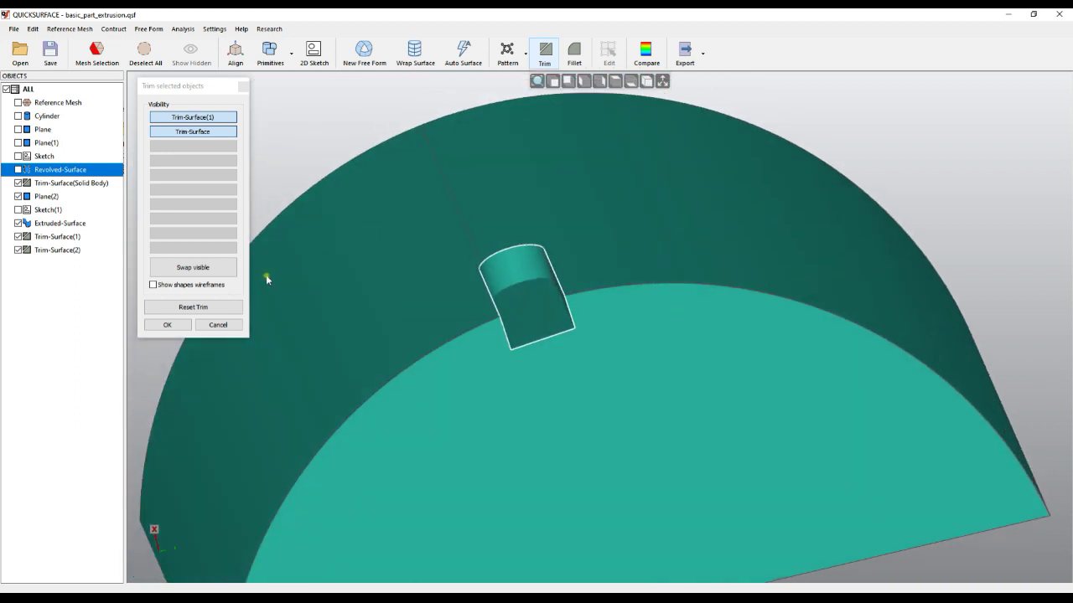
click(167, 325)
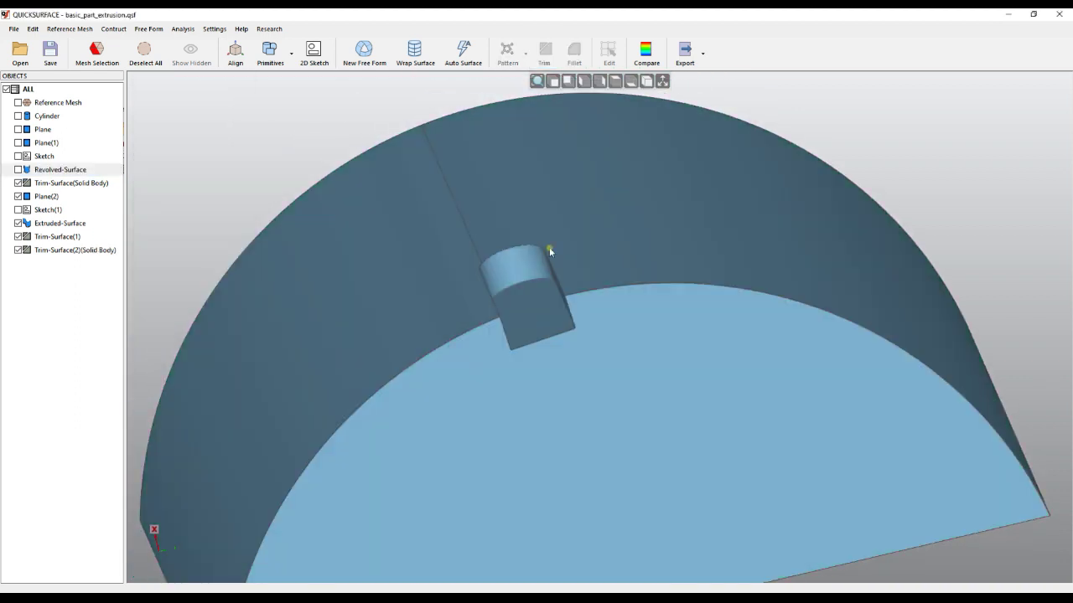
right_drag(592, 328, 659, 437)
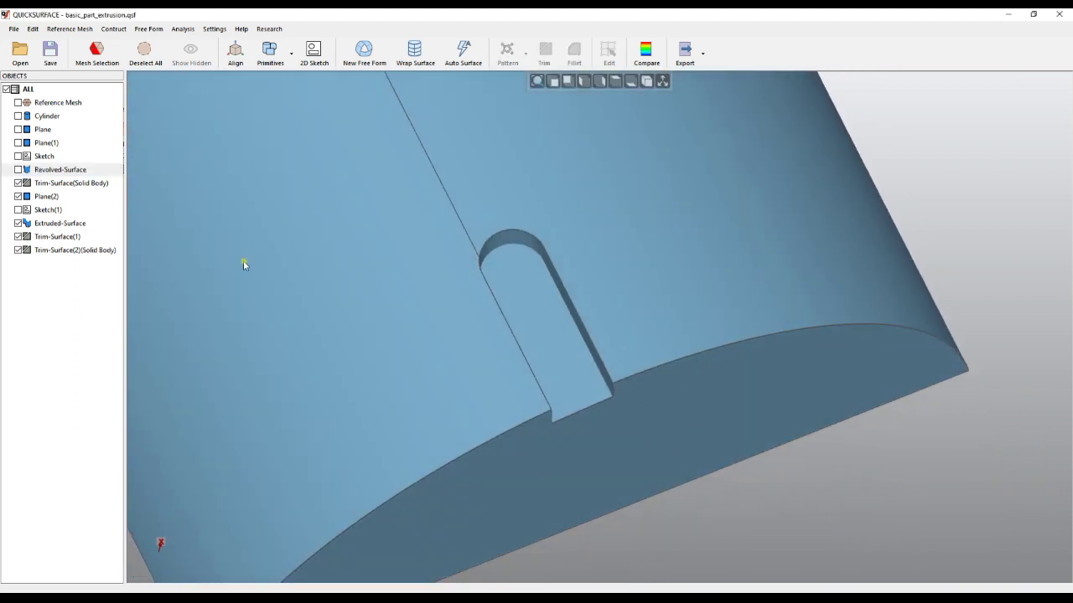
Step: Reopen Sketch(1) to review the slot profile, close it, and inspect the slot on the complete solid body
right_click(43, 209)
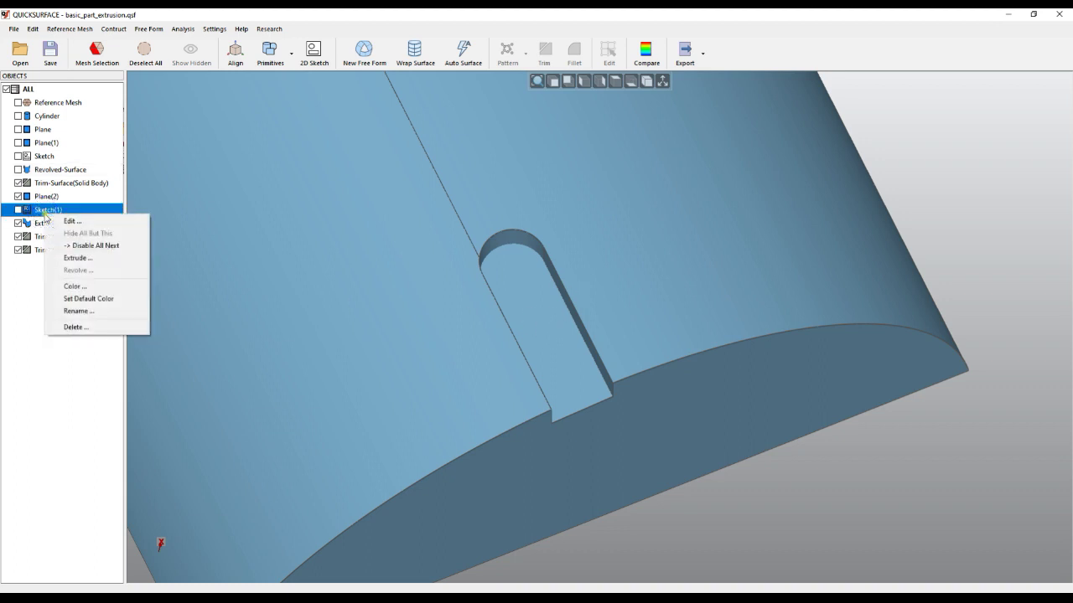
click(79, 221)
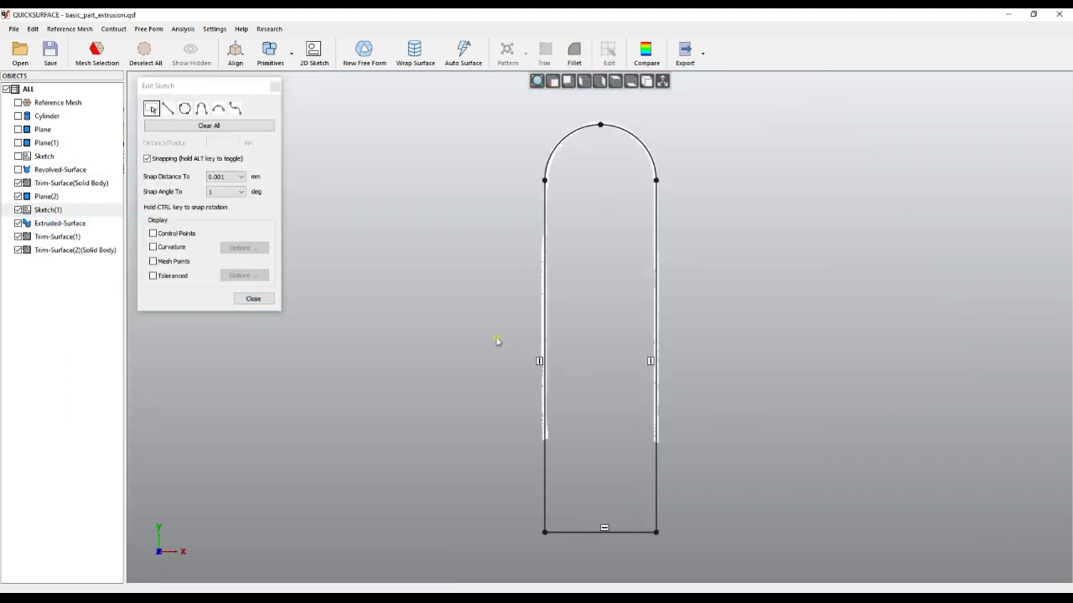
click(262, 299)
scroll(584, 345, down, 4)
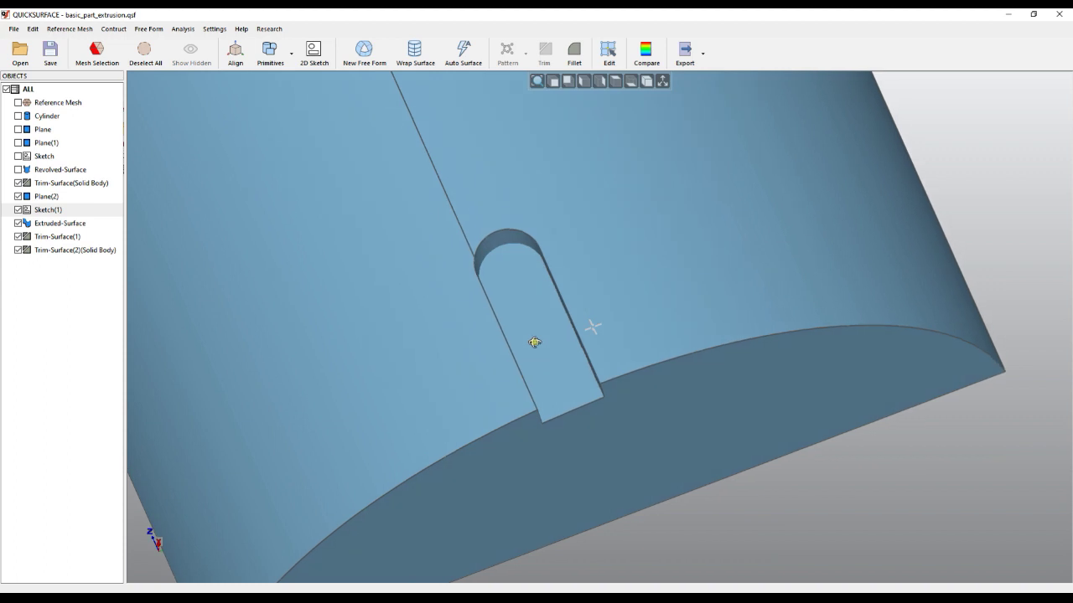
scroll(545, 335, down, 2)
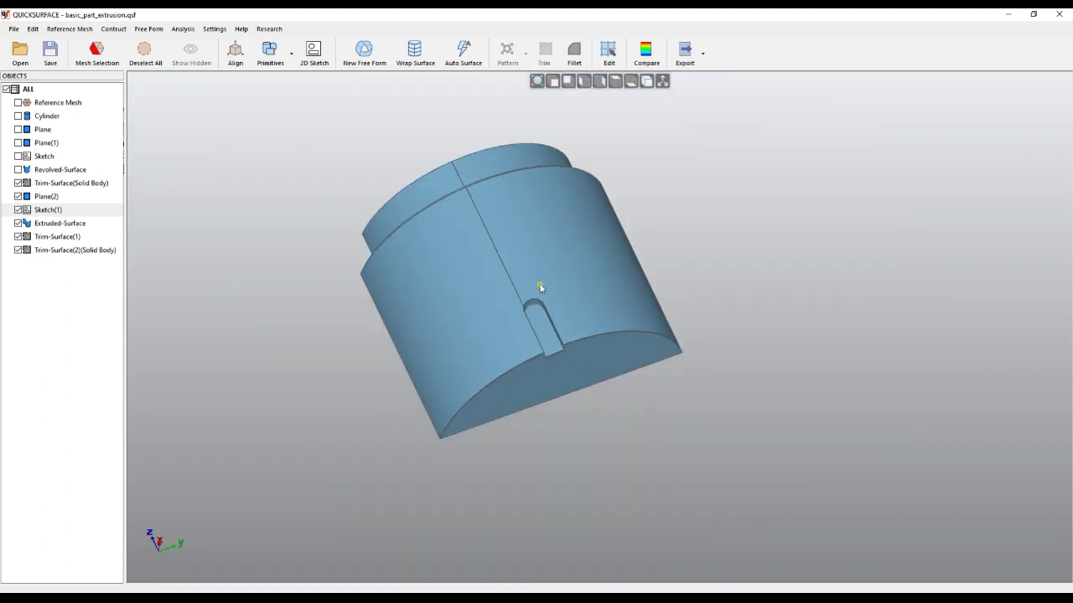
scroll(517, 262, up, 2)
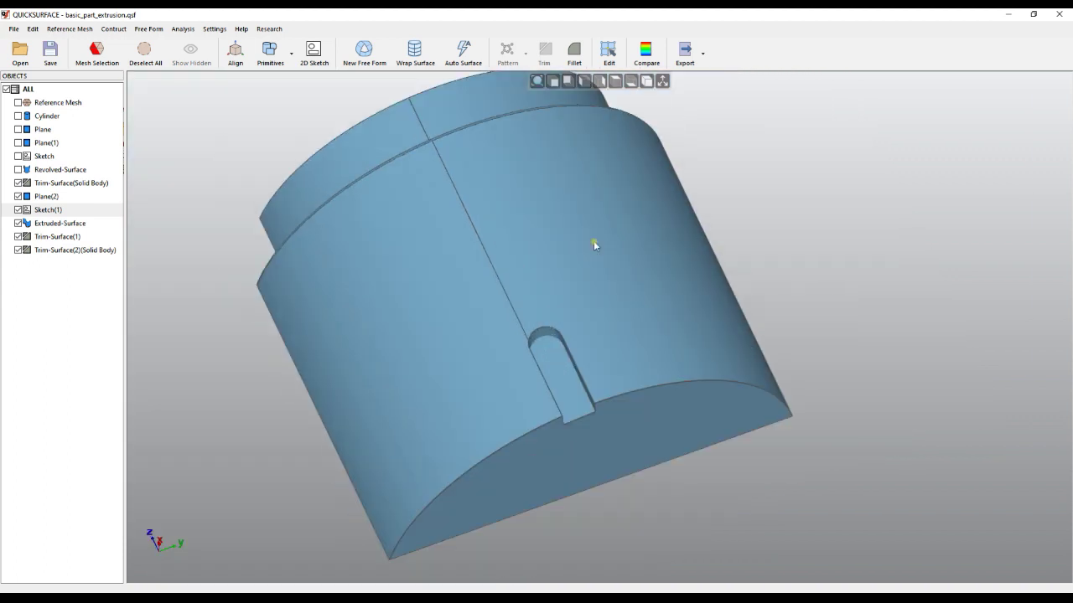